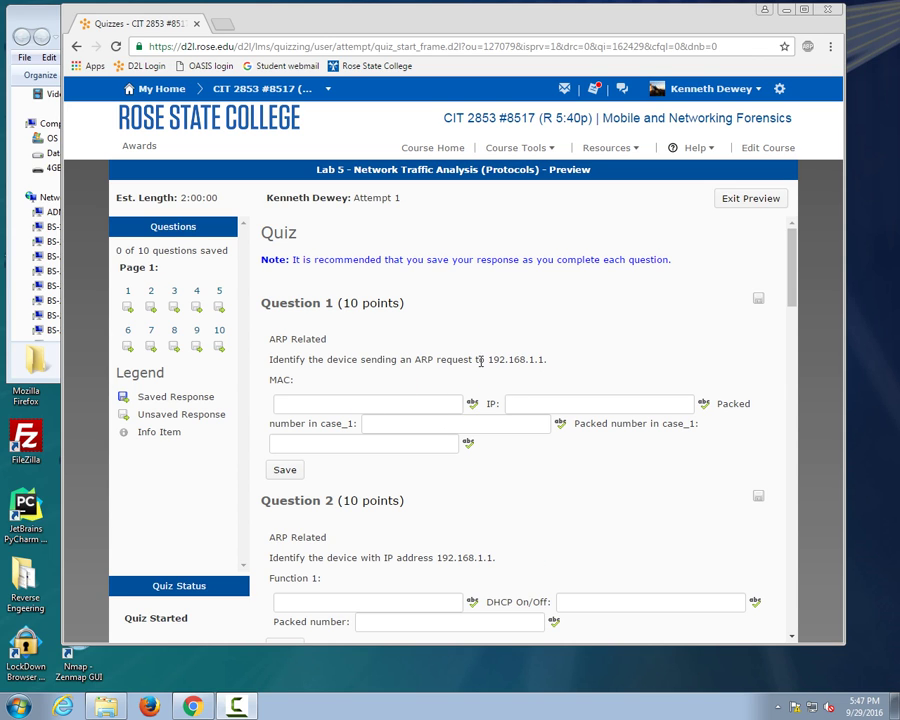
- Read the ARP-related quiz questions 1 to 3 about the device at 192.168.1.1 and its absent ARP reply
left_click_drag(488, 360, 541, 359)
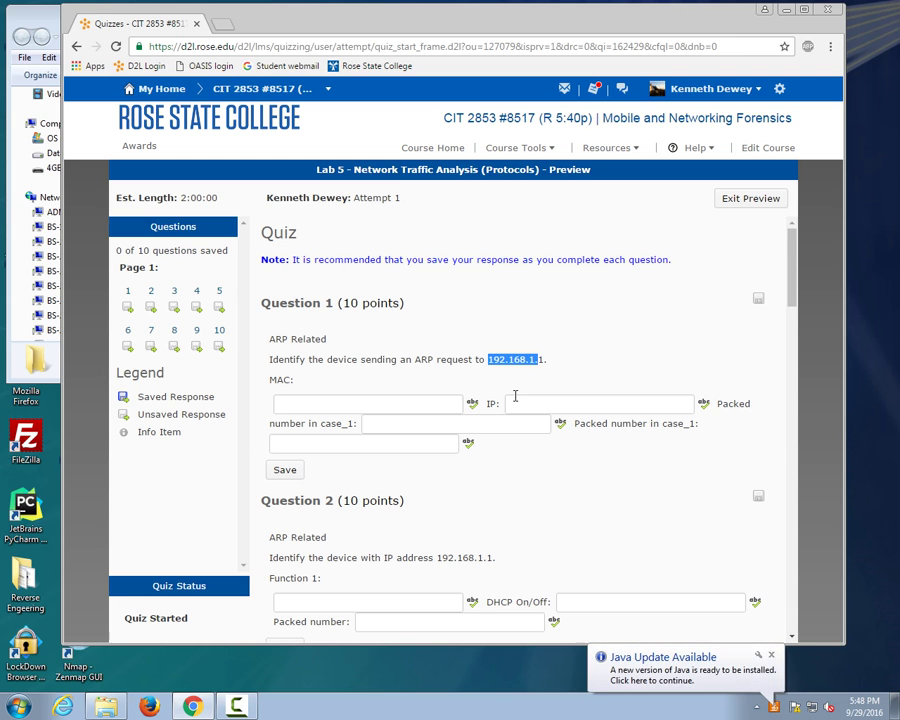
scroll(515, 397, "down", 3)
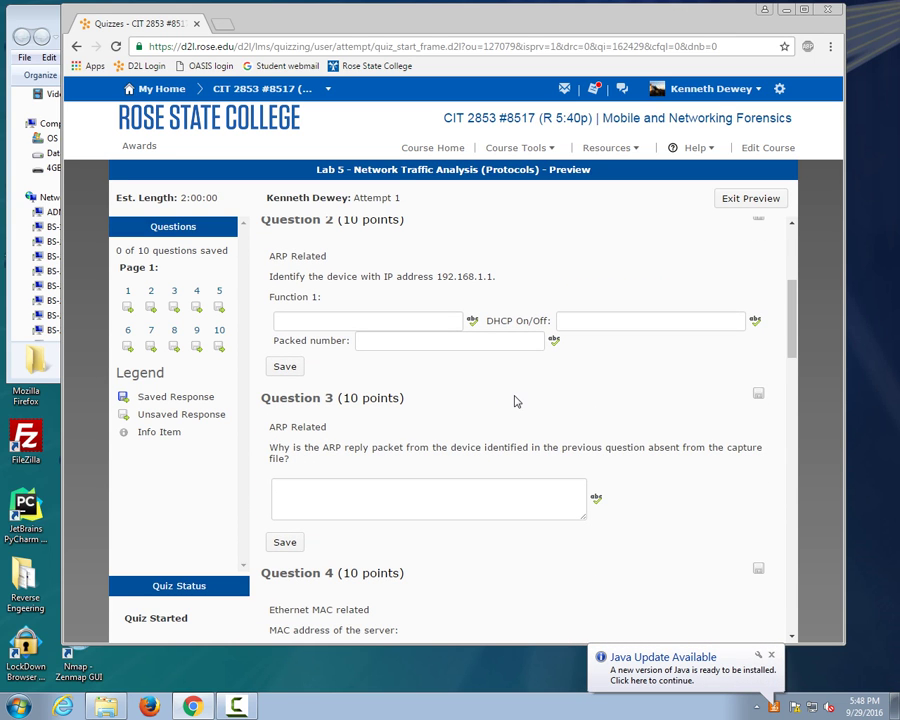
scroll(515, 401, "up", 3)
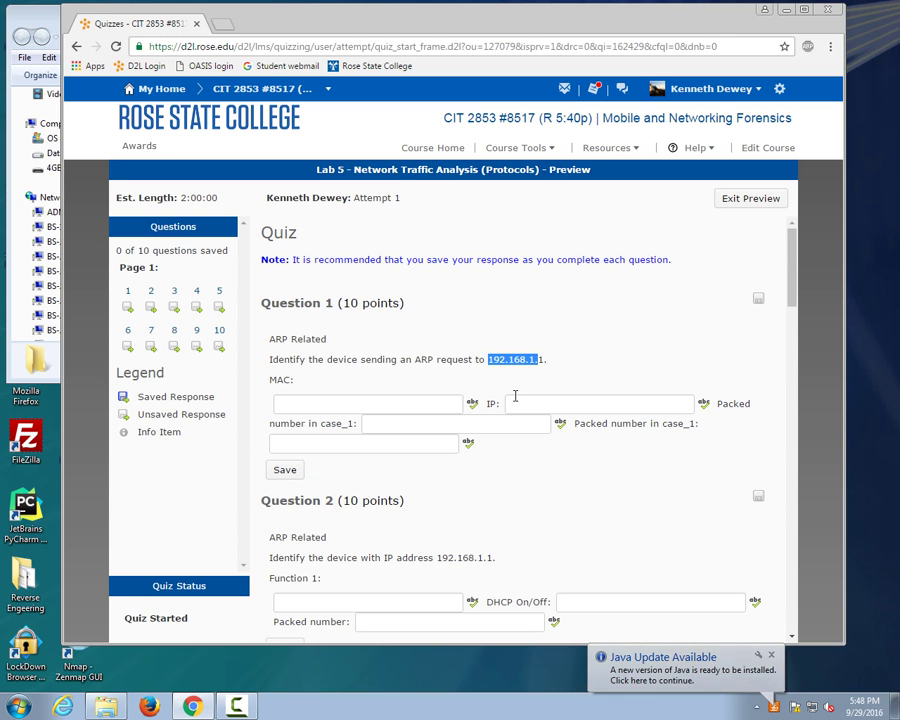
left_click(460, 556)
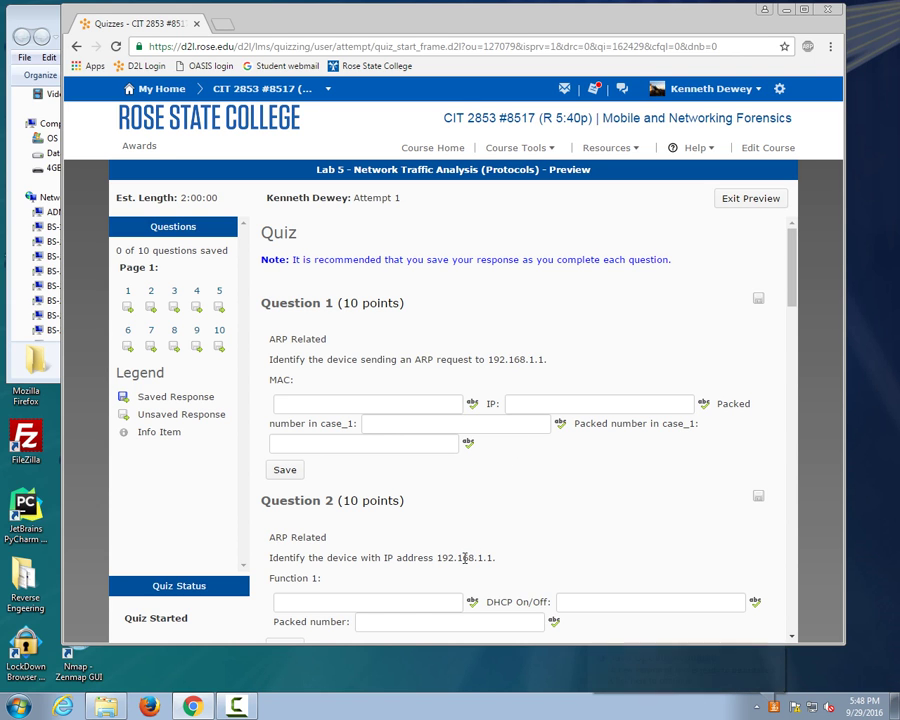
scroll(502, 558, "down", 2)
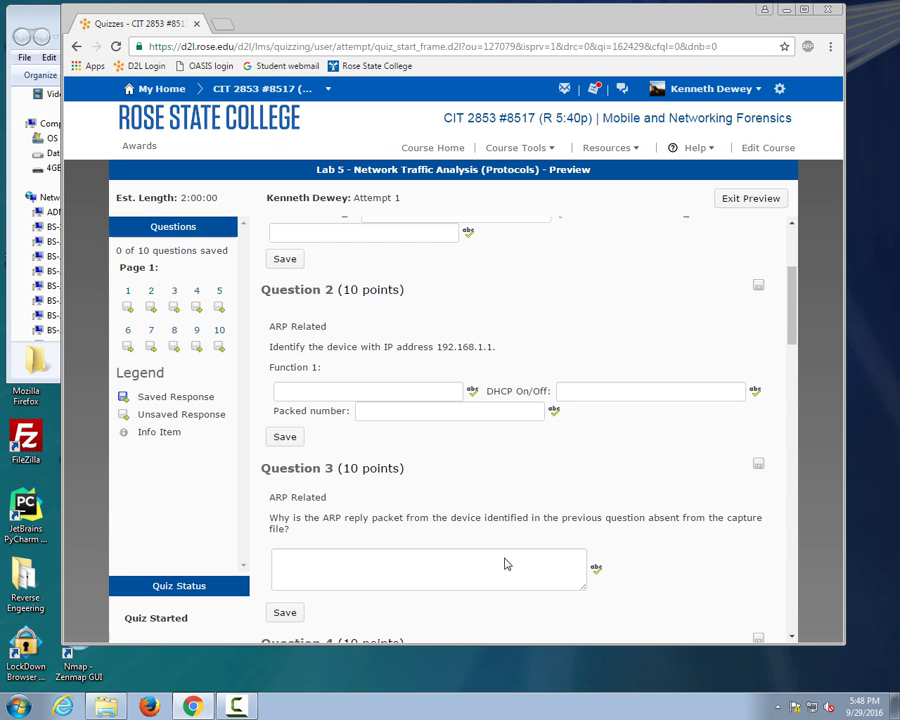
scroll(490, 542, "down", 1)
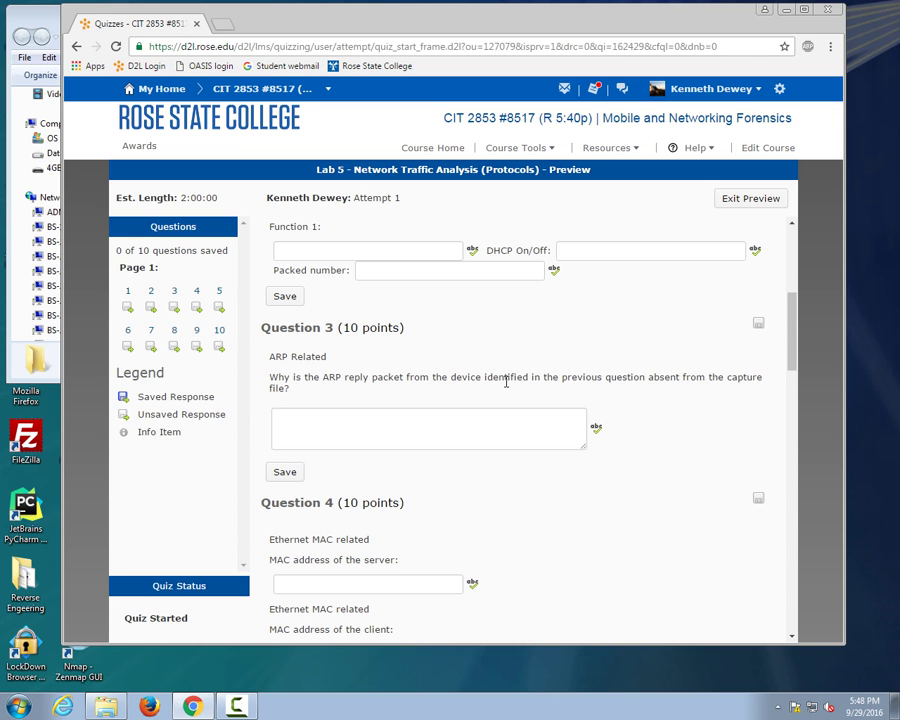
scroll(450, 385, "up", 2)
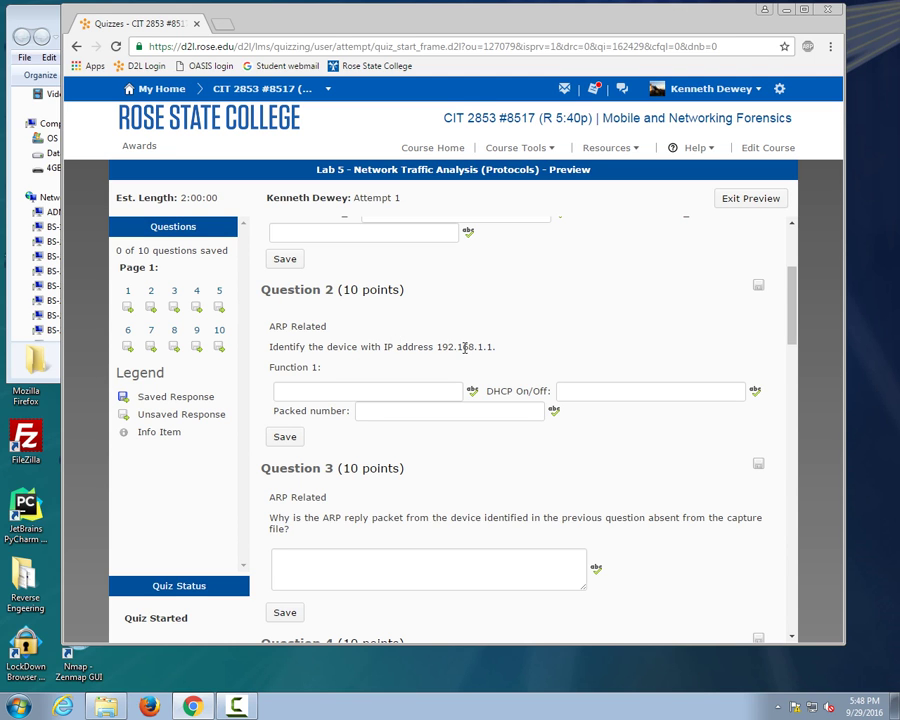
left_click_drag(464, 347, 396, 347)
scroll(413, 358, "down", 3)
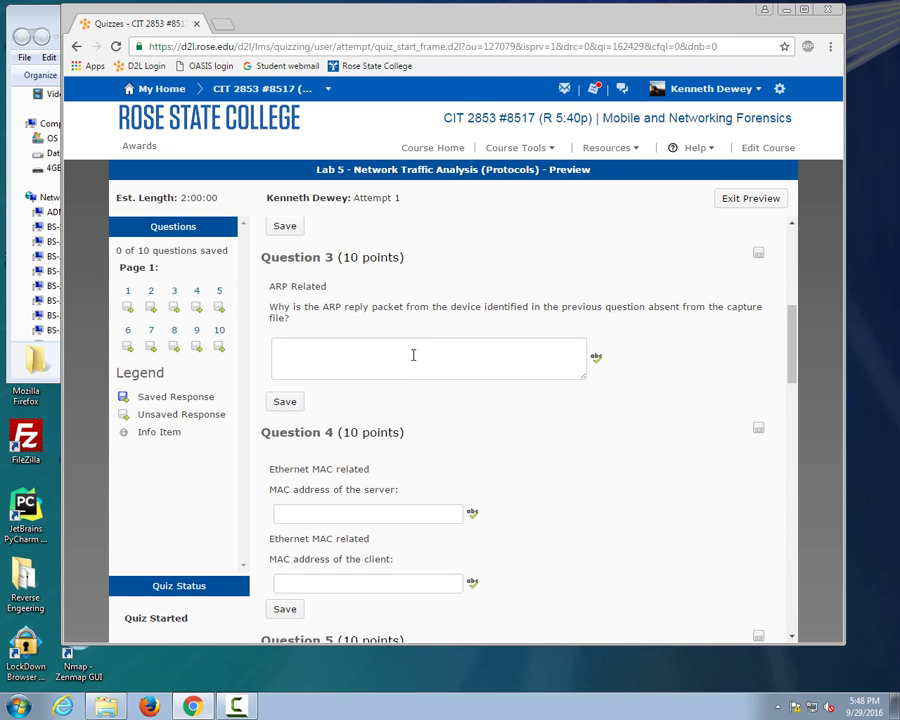
- Read questions 4 and 5 on the server and client MAC addresses and the MAC address belonging to neither
scroll(413, 355, "down", 3)
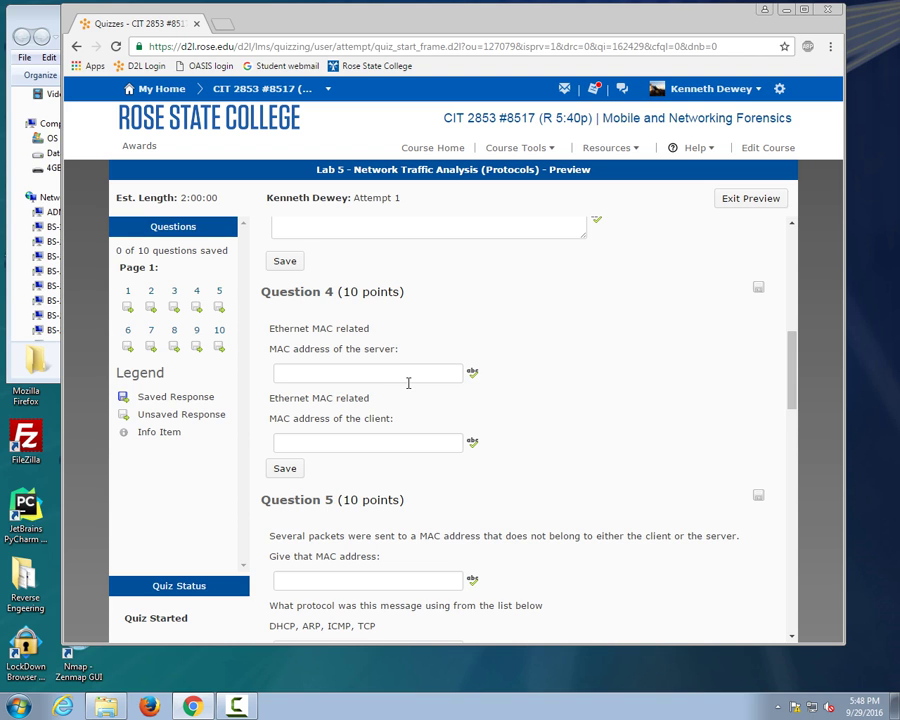
scroll(408, 383, "down", 3)
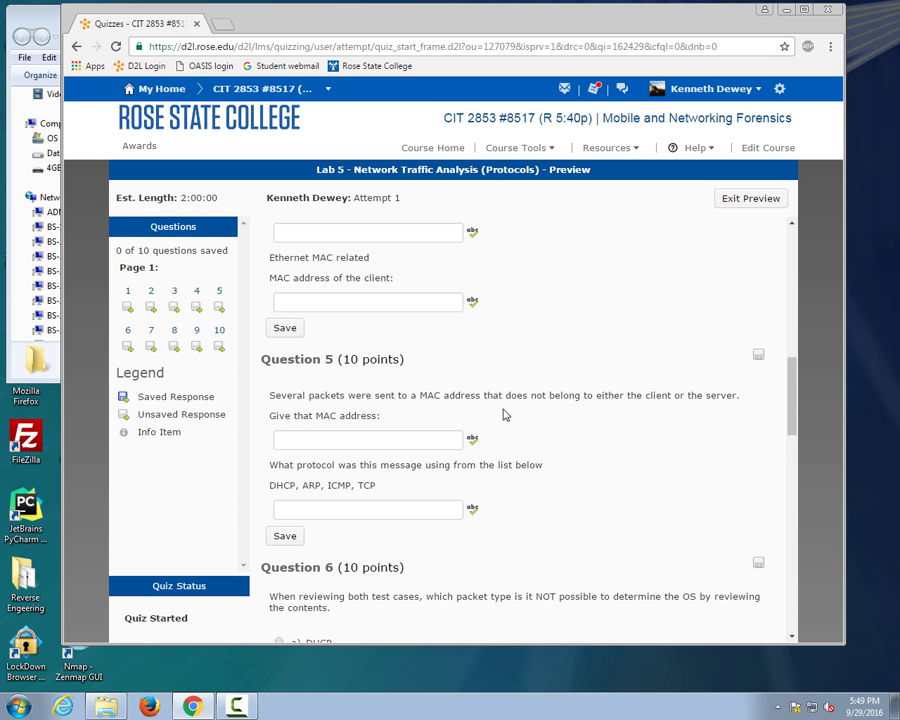
scroll(504, 414, "down", 1)
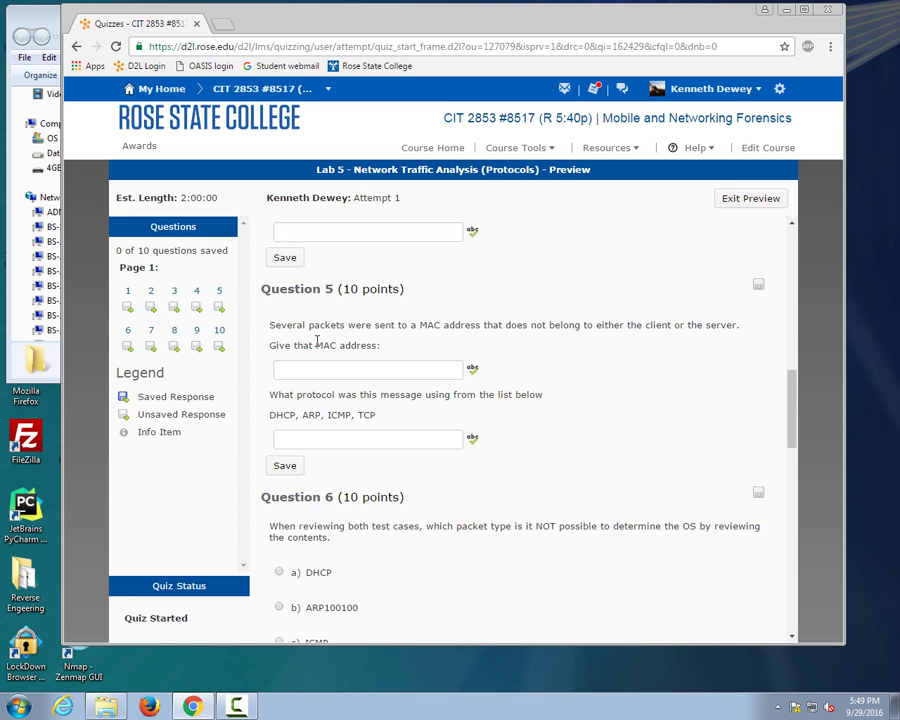
left_click_drag(306, 327, 403, 347)
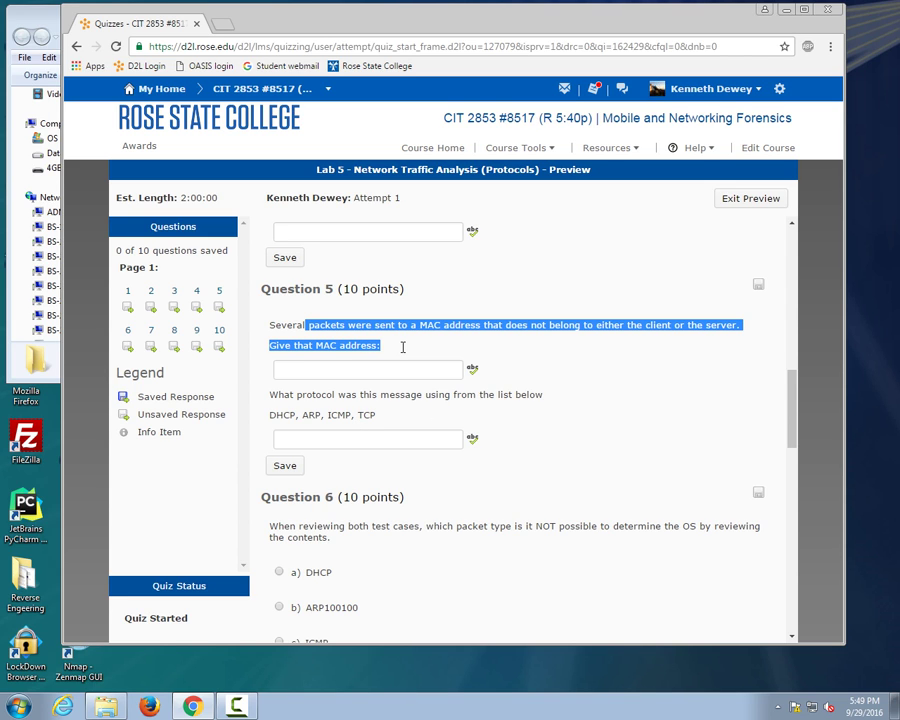
left_click(366, 394)
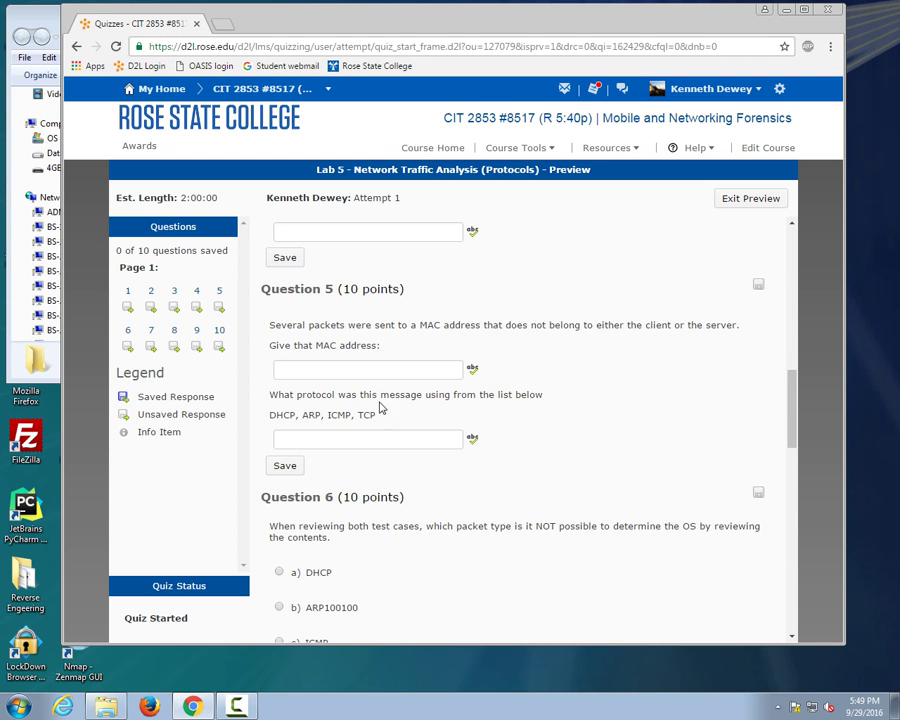
- Read questions 6 to 10, covering OS identification by packet type, the ICMP DF flag, the hex dump and the embedded name
scroll(379, 405, "down", 3)
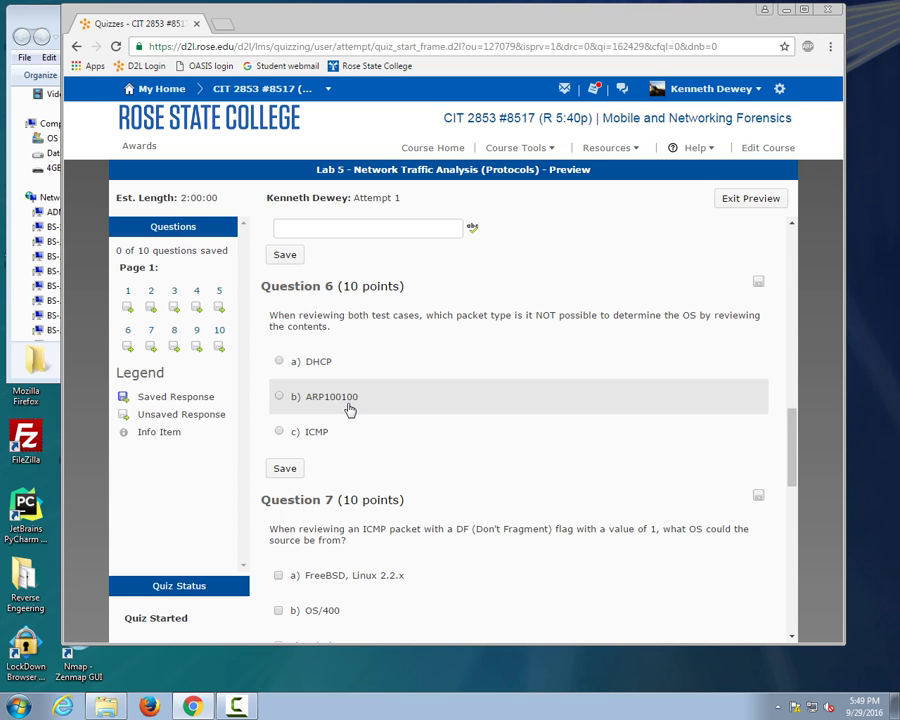
scroll(349, 409, "down", 2)
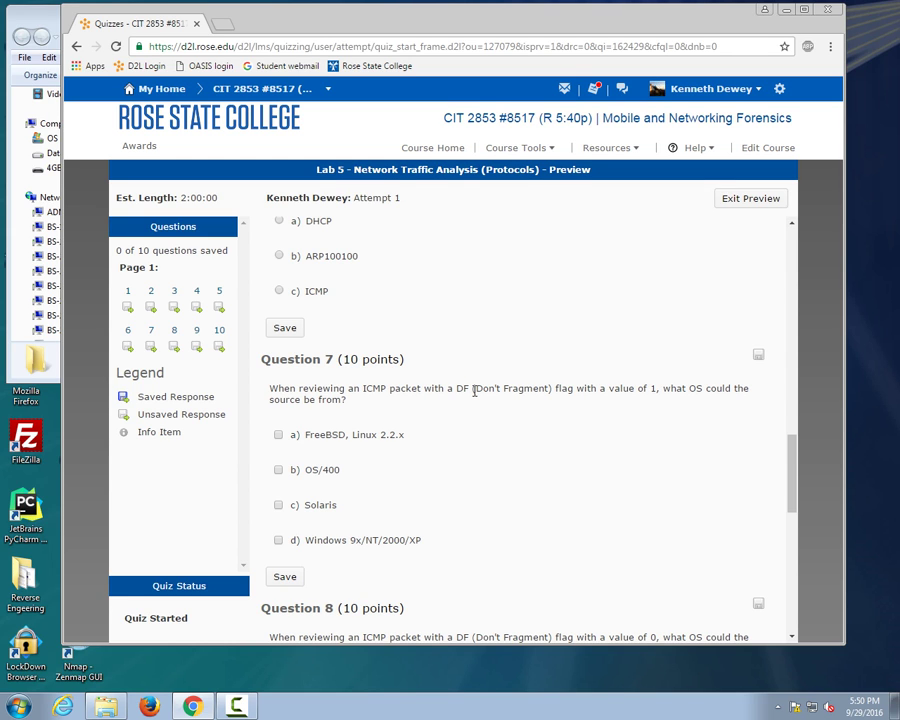
scroll(474, 391, "down", 1)
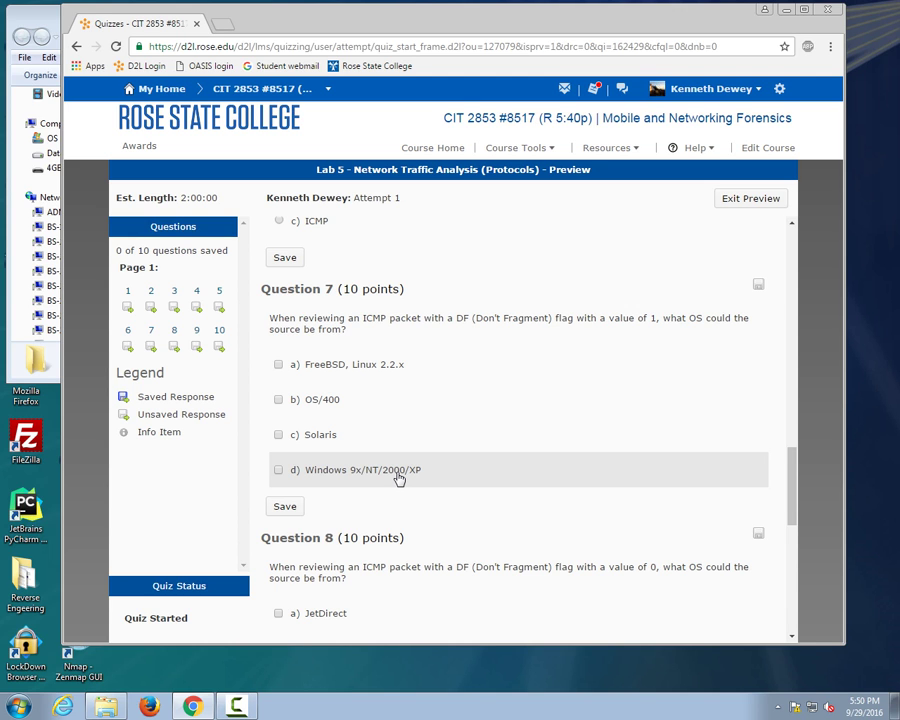
scroll(398, 479, "down", 2)
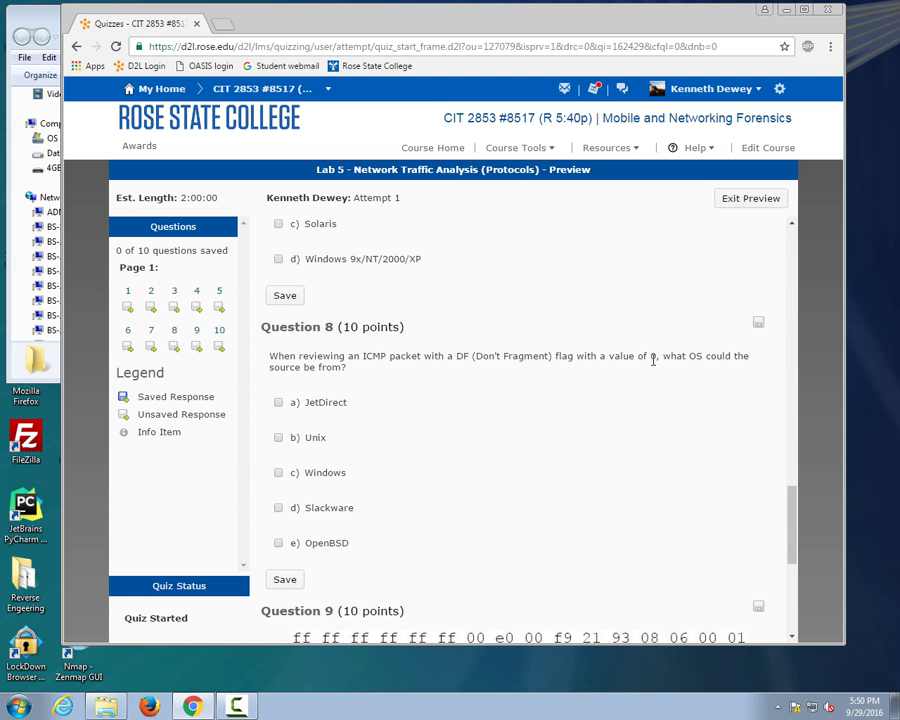
scroll(560, 357, "down", 2)
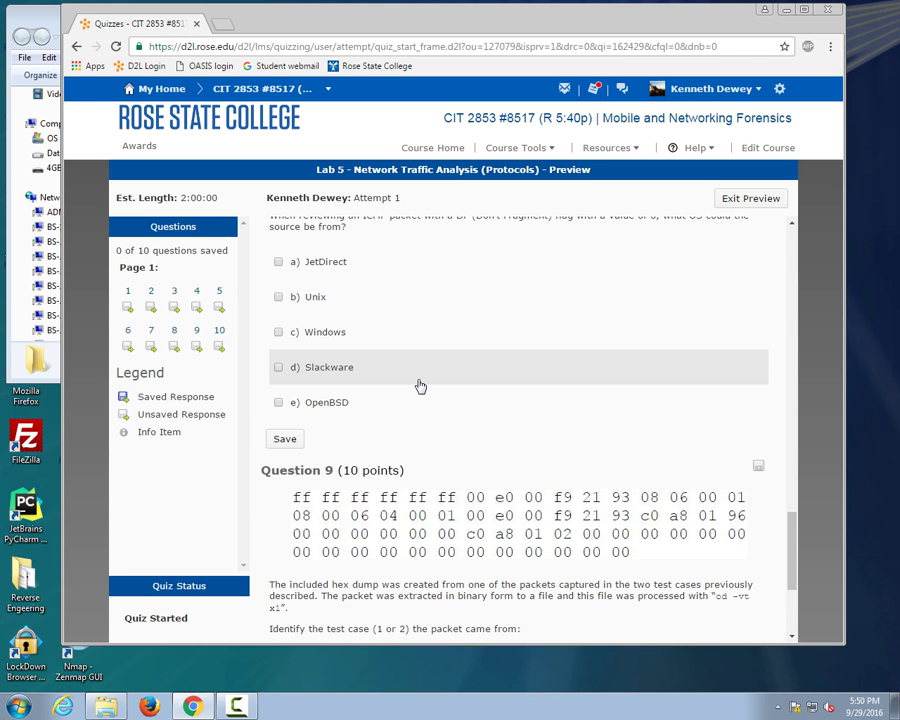
scroll(420, 386, "down", 3)
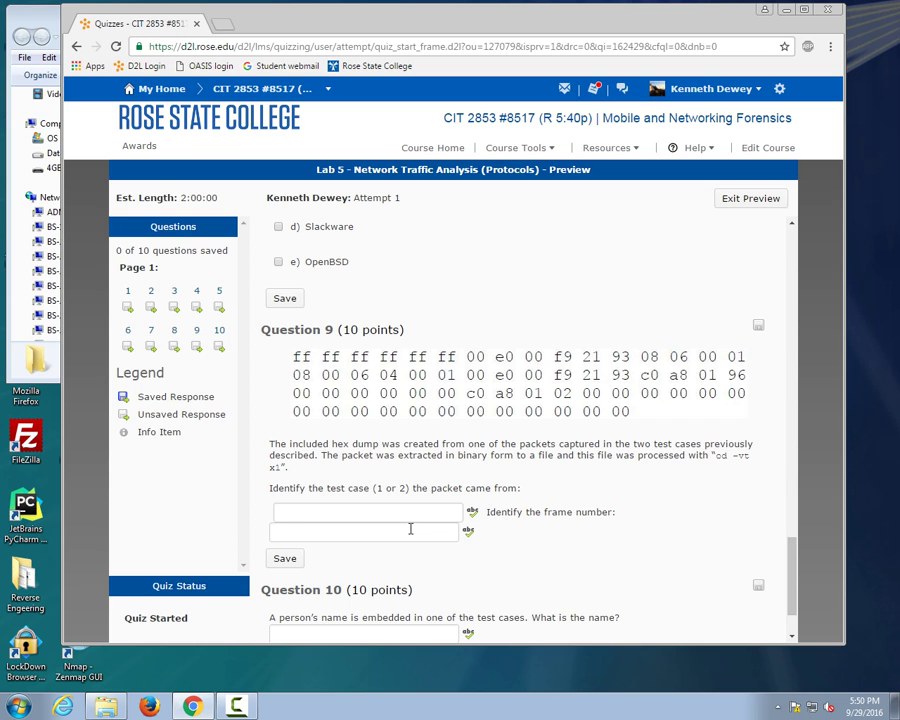
scroll(410, 529, "down", 2)
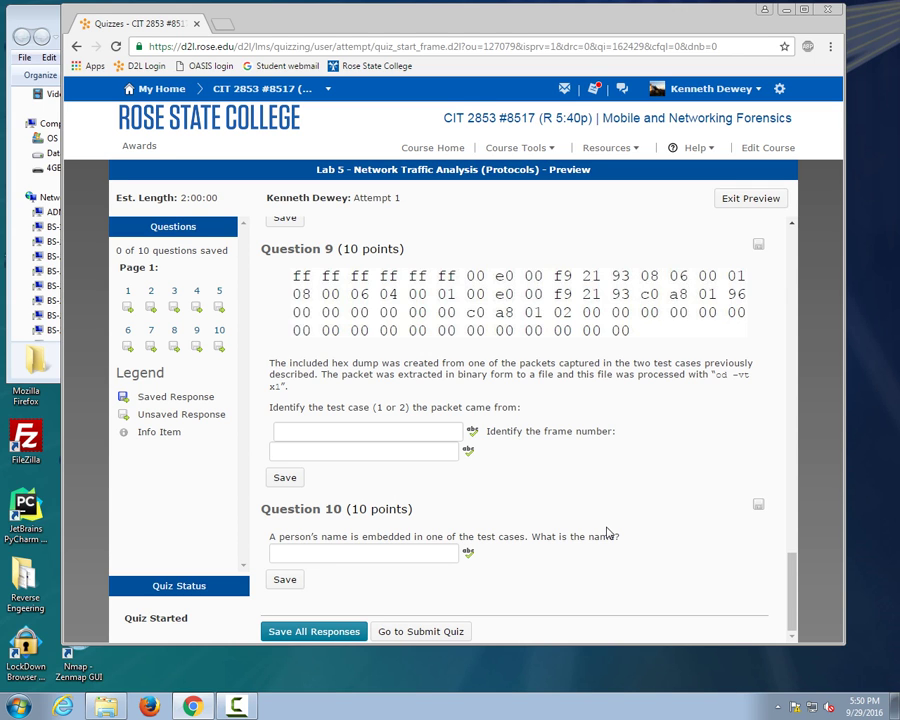
- Compare the answer options of the ICMP DF flag questions 7 and 8, and exit the quiz preview
scroll(606, 533, "up", 5)
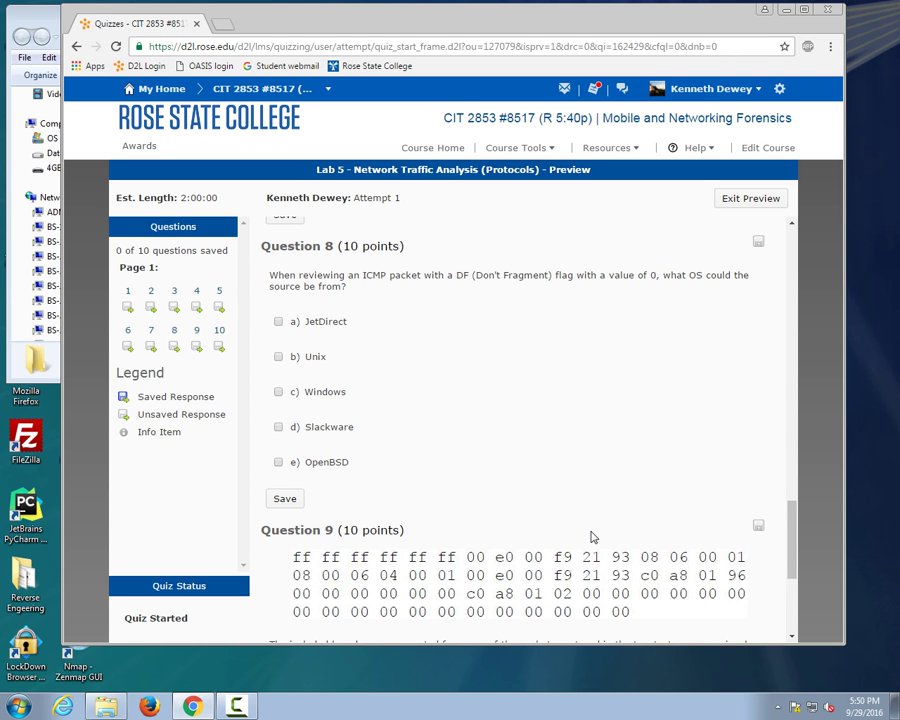
scroll(592, 537, "up", 2)
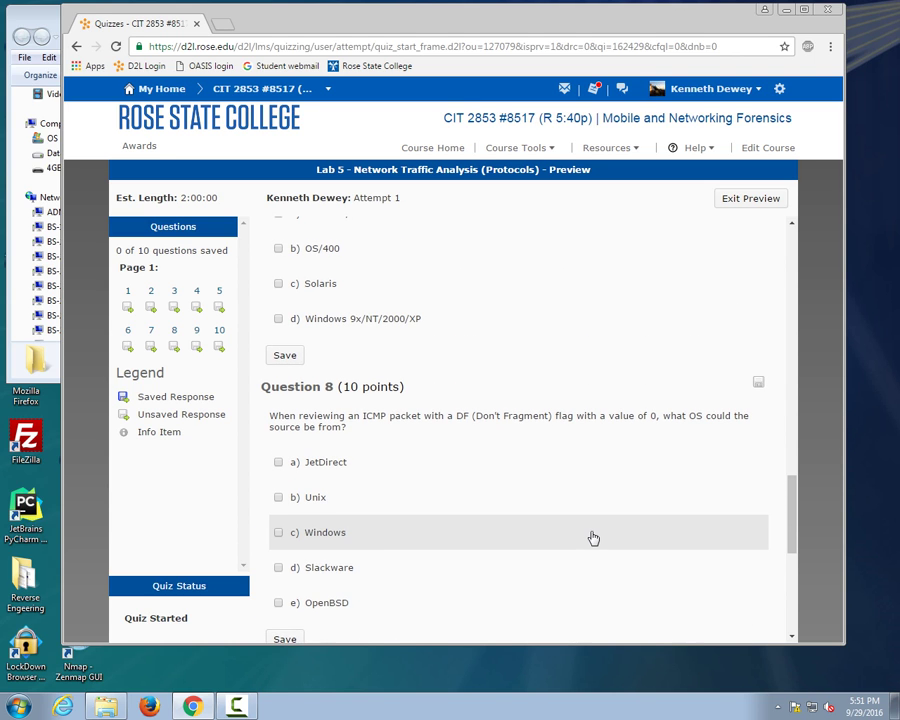
scroll(592, 537, "down", 1)
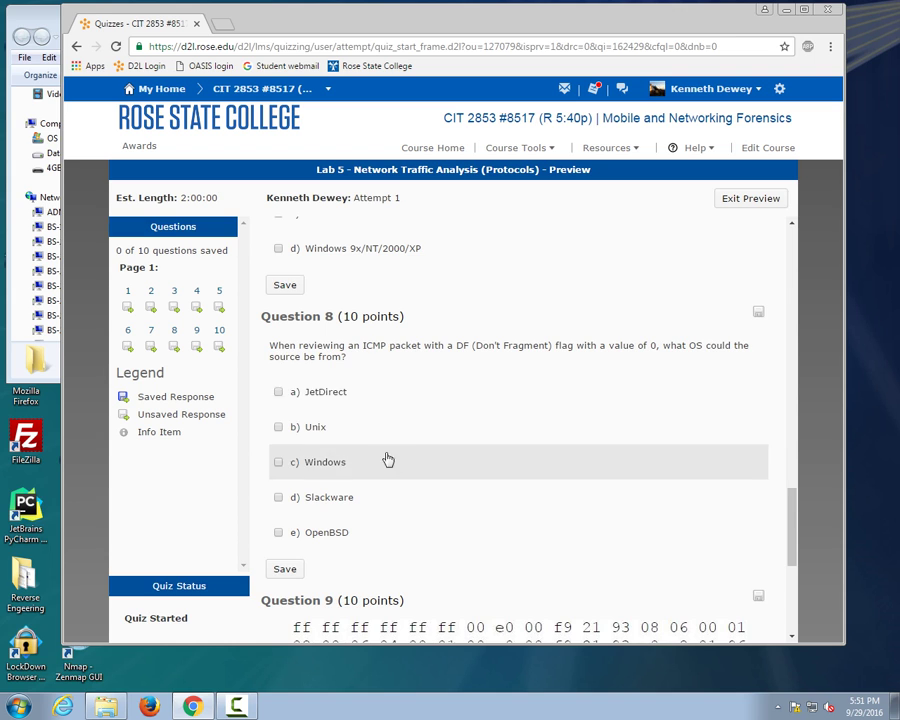
scroll(400, 462, "up", 3)
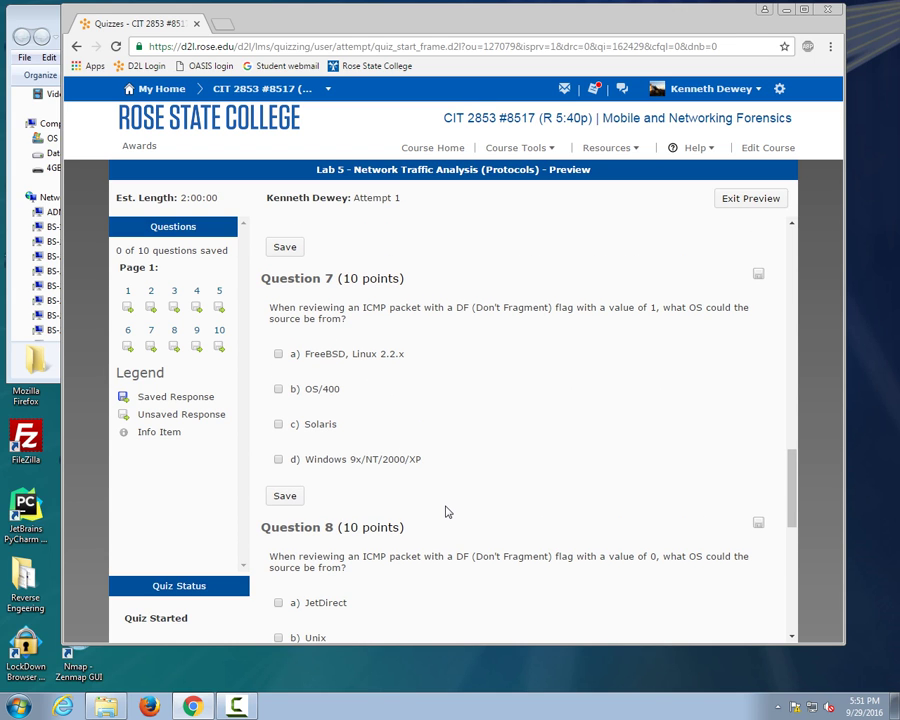
scroll(447, 512, "down", 3)
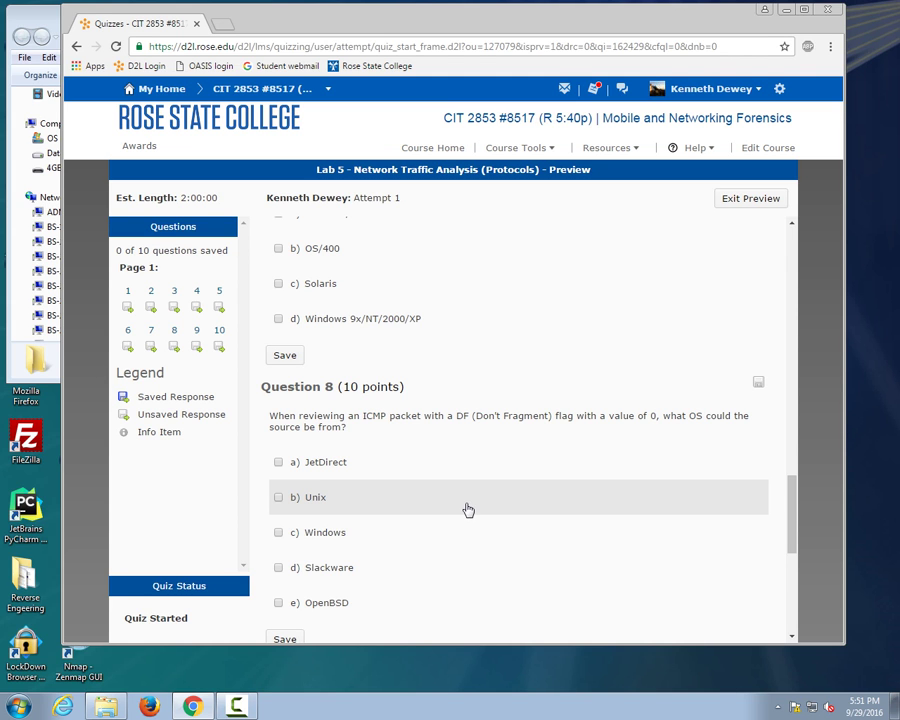
scroll(466, 505, "down", 2)
scroll(520, 450, "up", 5)
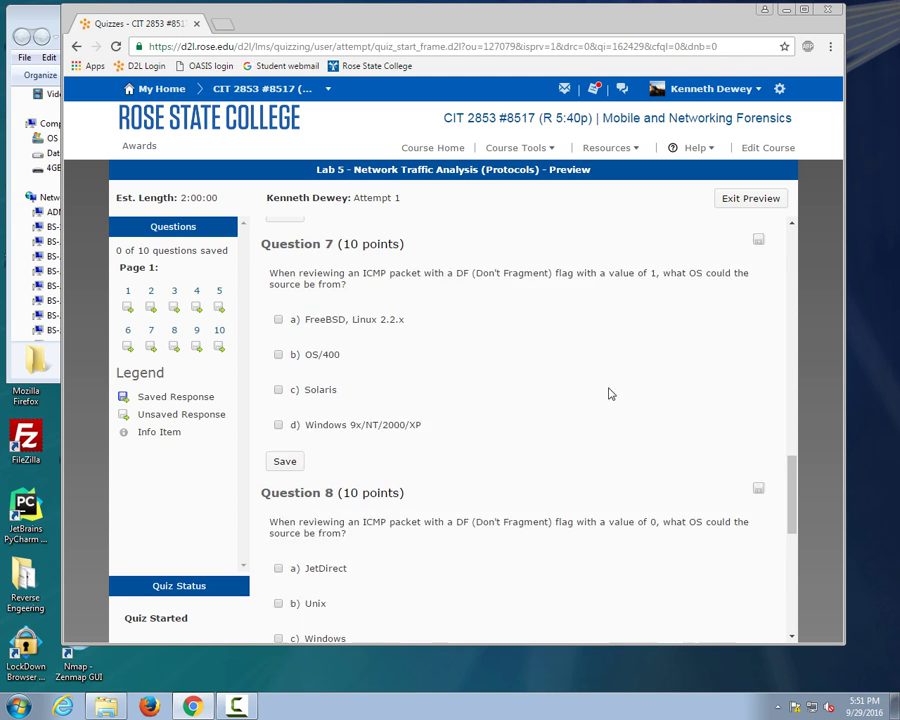
left_click(731, 204)
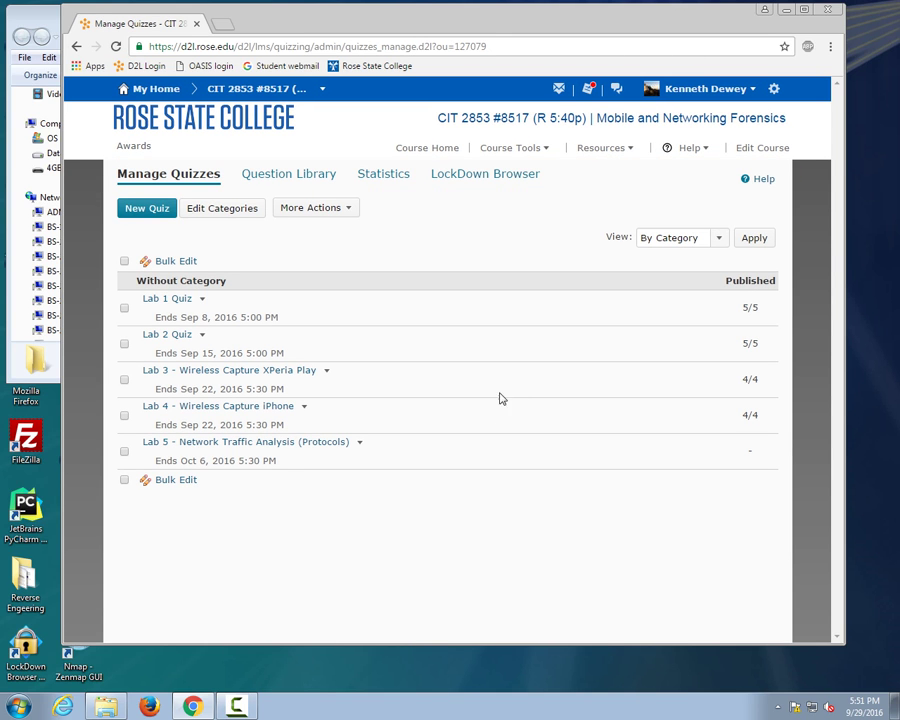
left_click(245, 705)
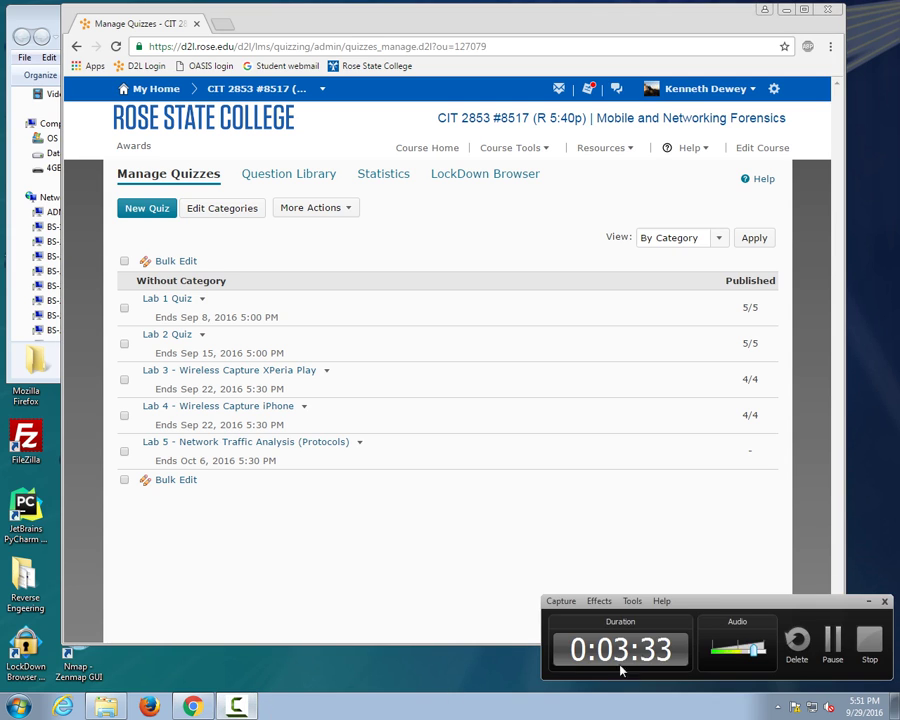
left_click(830, 640)
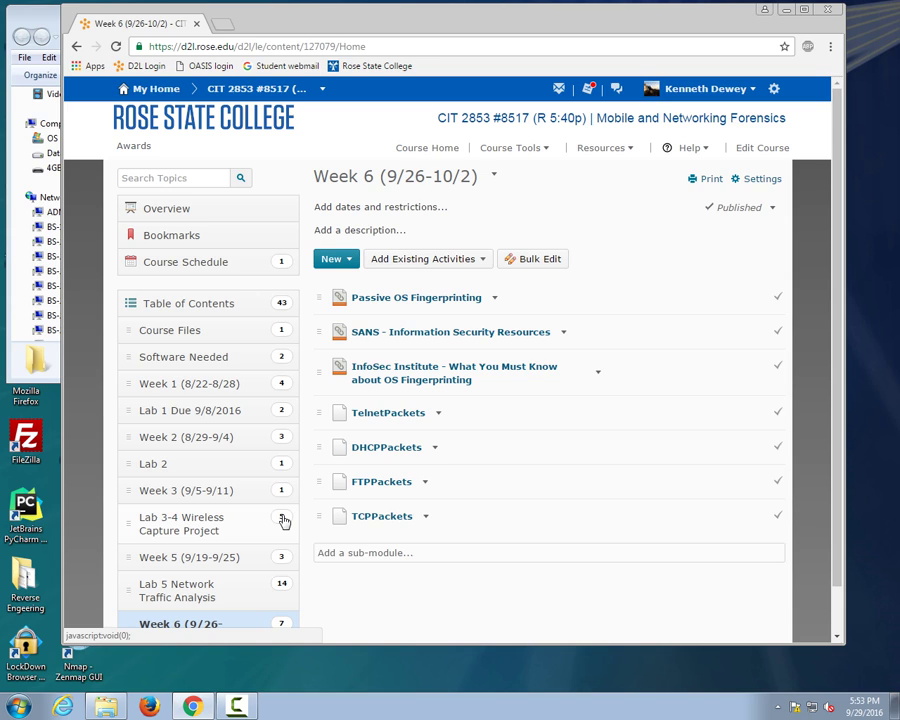
- Open the Passive OS Fingerprinting resource from Week 6 and examine its table of initial TTL values and TCP window sizes
left_click(430, 302)
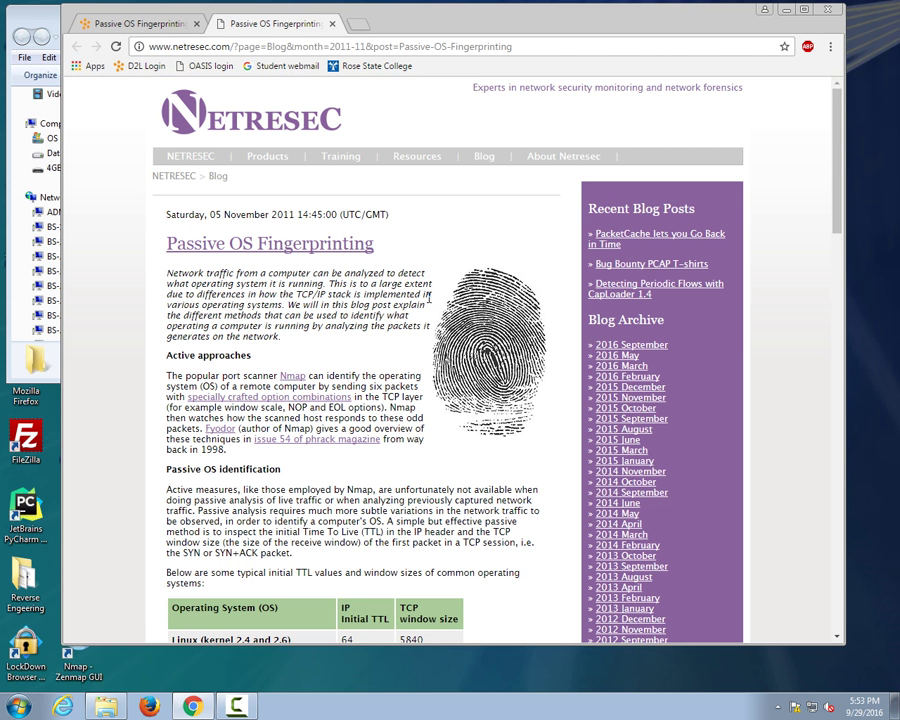
scroll(429, 297, "down", 5)
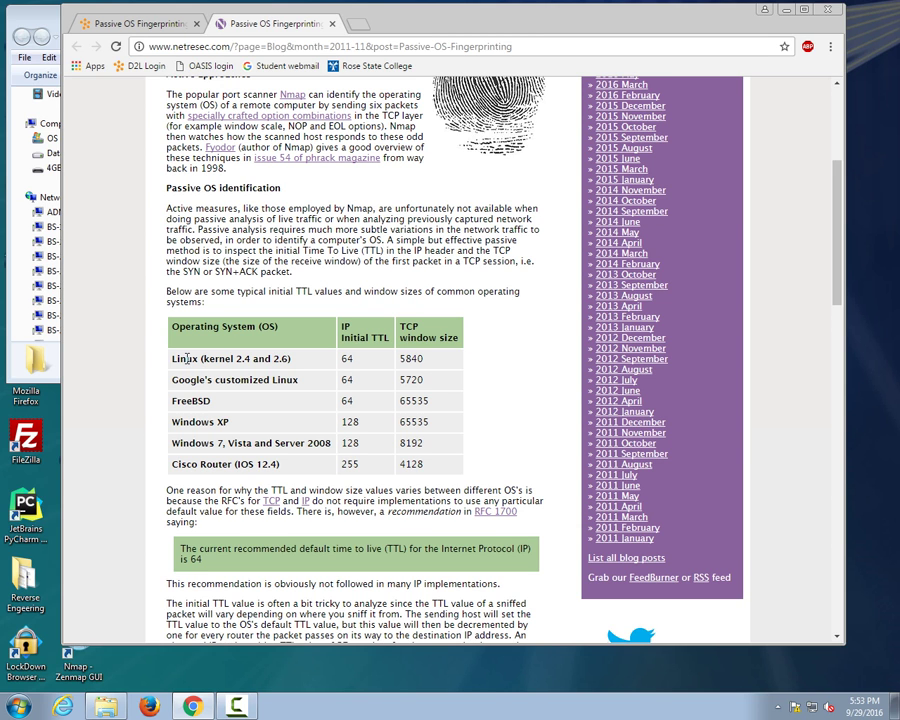
scroll(215, 363, "up", 5)
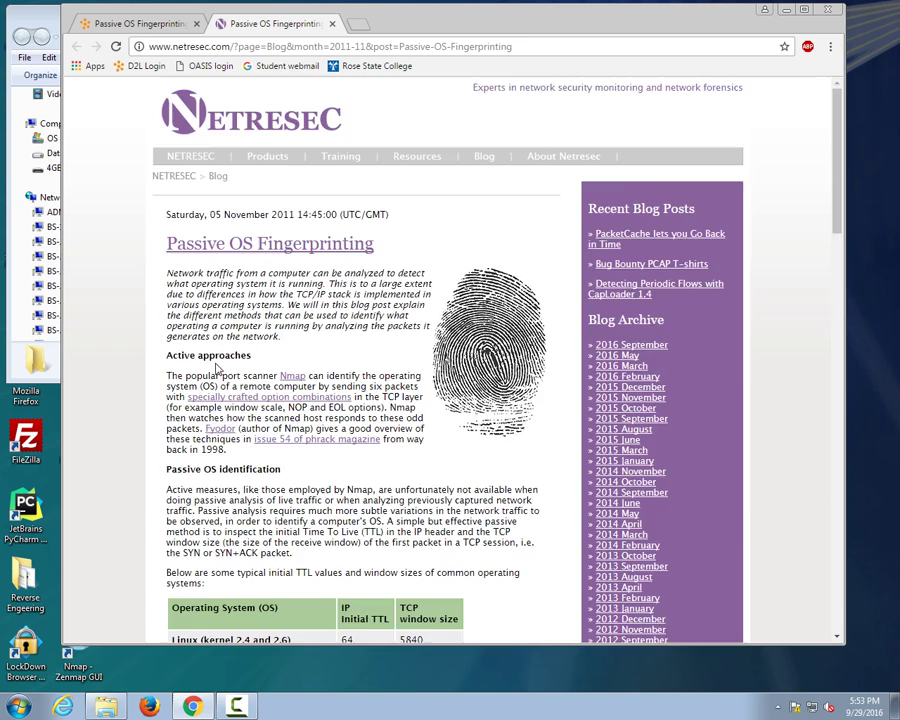
scroll(215, 368, "down", 5)
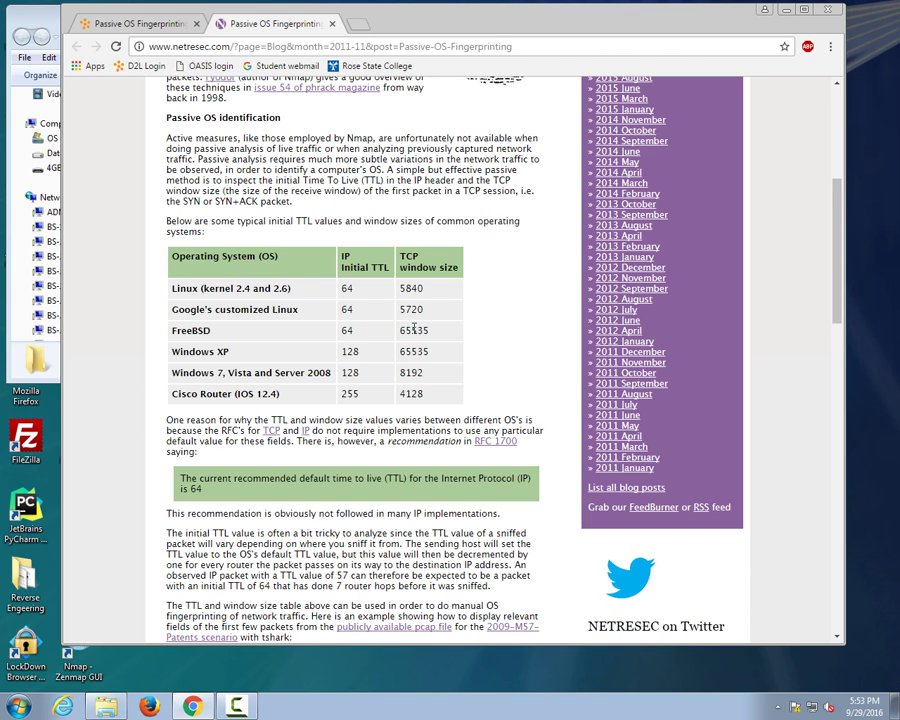
left_click(236, 706)
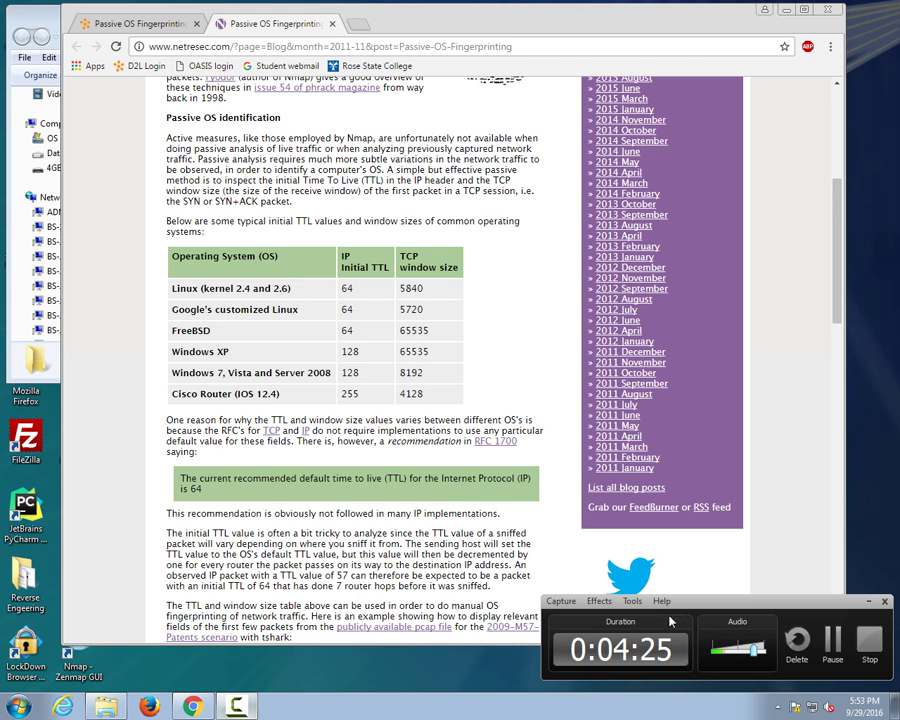
left_click(797, 641)
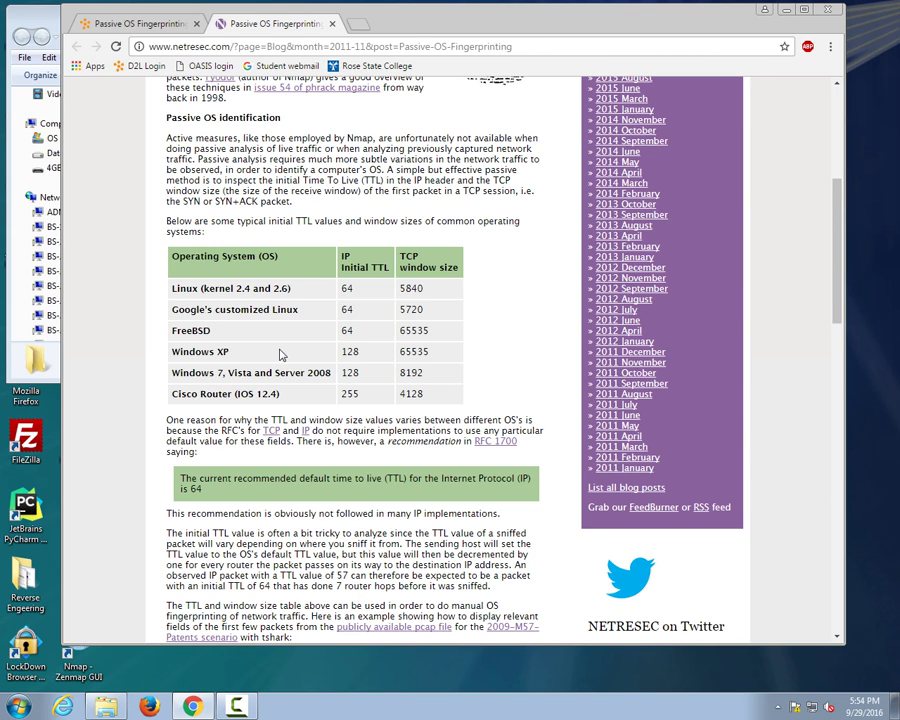
- Read the rest of the NETRESEC article on DHCP fingerprinting, application-layer banners and User-Agent platform tokens, and close it
scroll(281, 354, "down", 3)
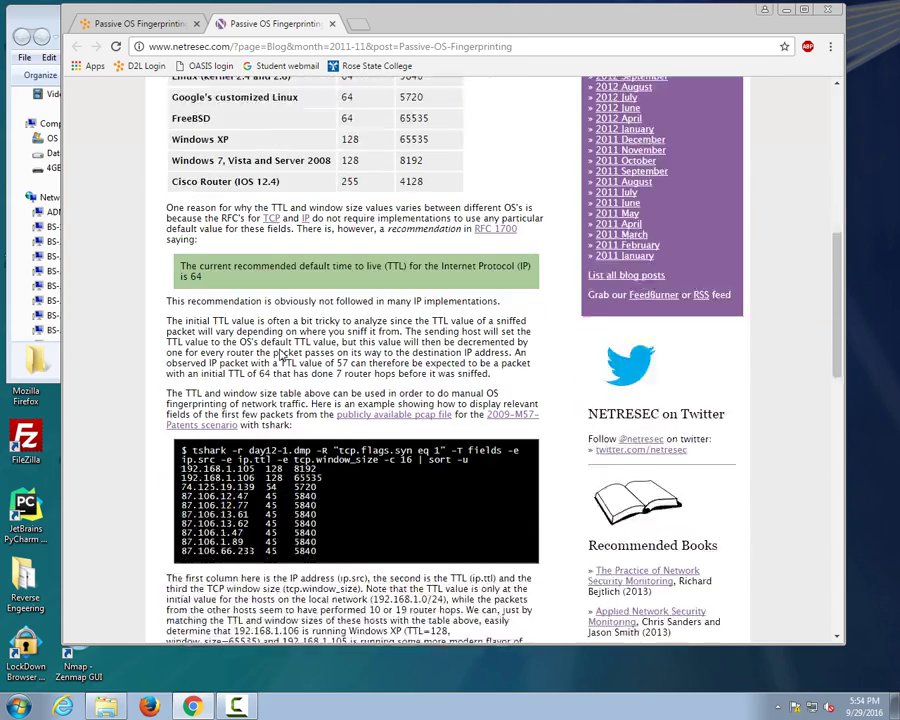
scroll(275, 350, "up", 2)
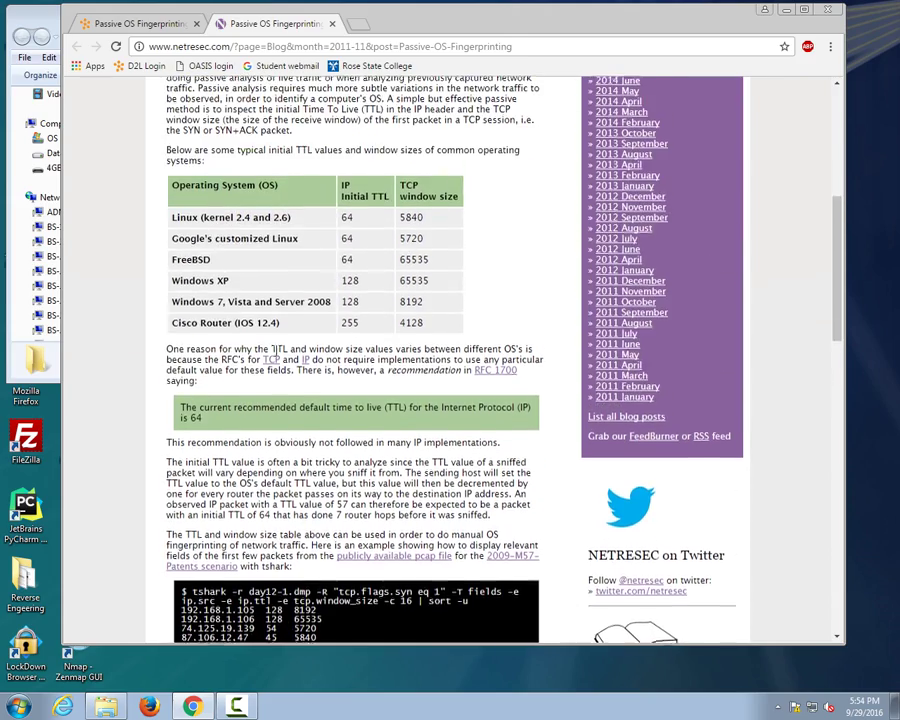
scroll(270, 354, "up", 4)
scroll(265, 357, "up", 3)
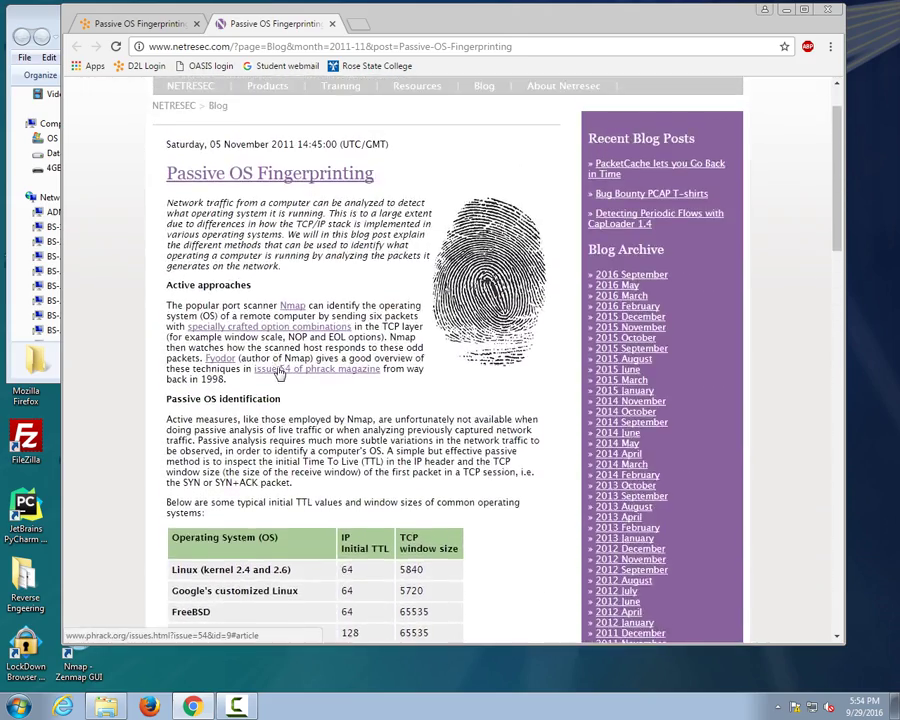
scroll(278, 370, "down", 2)
scroll(278, 370, "down", 12)
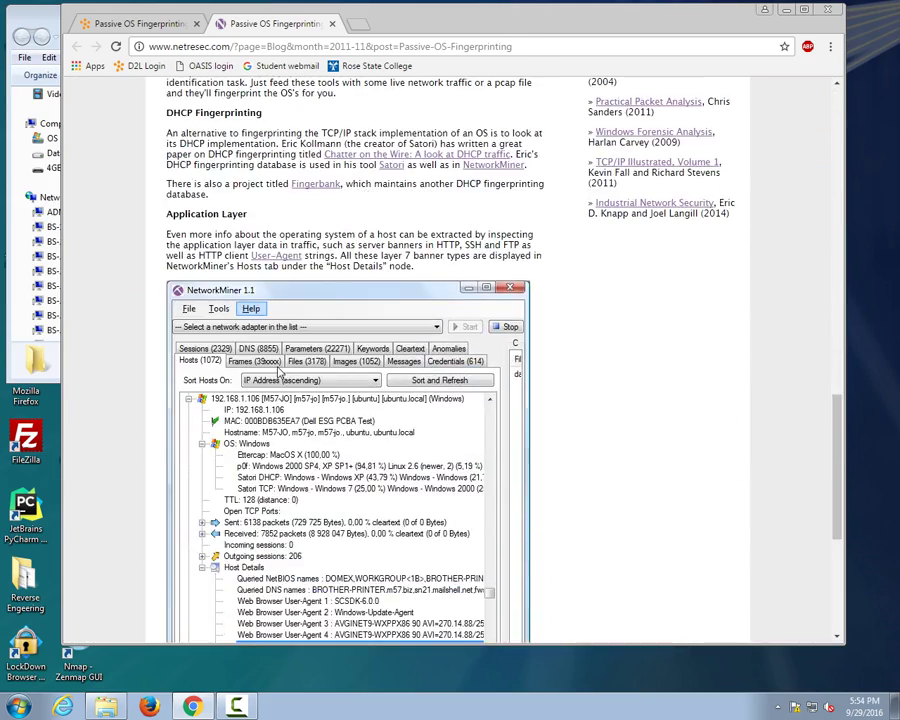
scroll(278, 370, "down", 3)
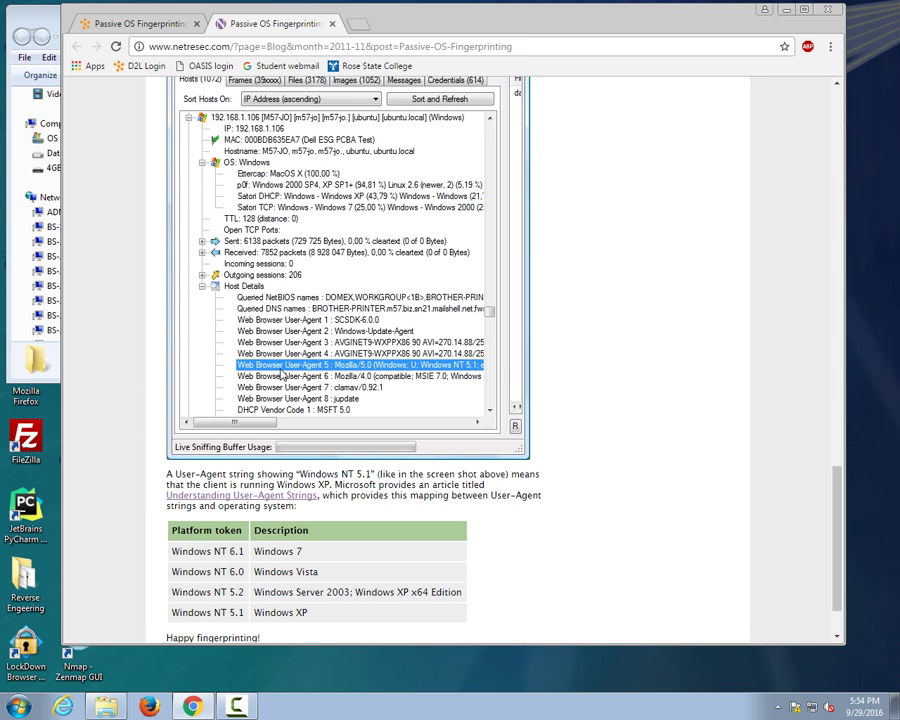
scroll(283, 372, "down", 1)
scroll(281, 372, "up", 4)
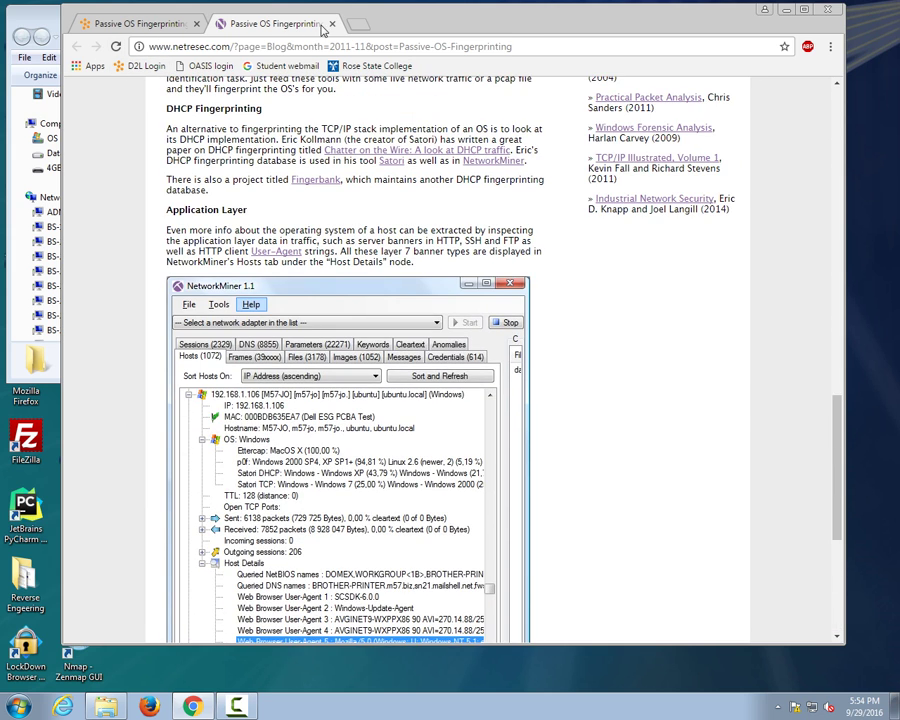
left_click(331, 24)
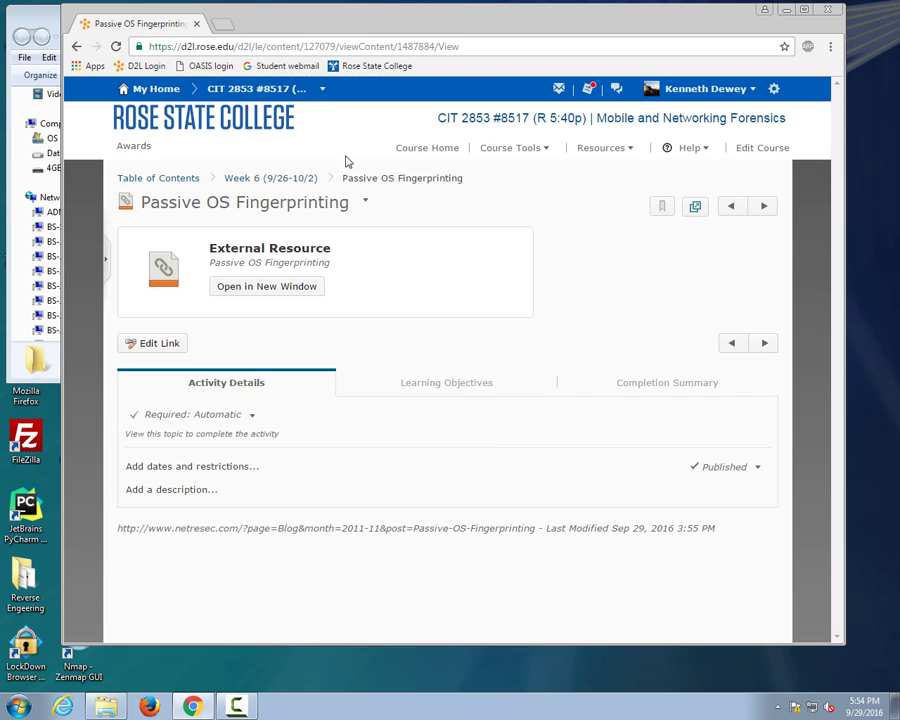
- Open the SANS - Information Security Resources item from Week 6, read its p0f signatures, installation and usage sections, and close it
left_click(278, 178)
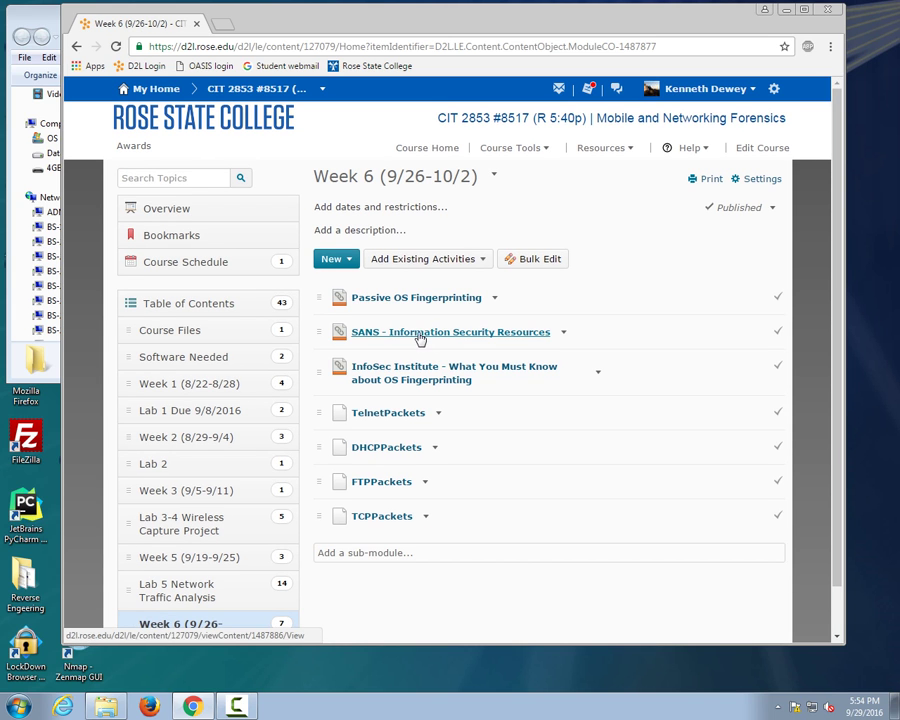
left_click(417, 333)
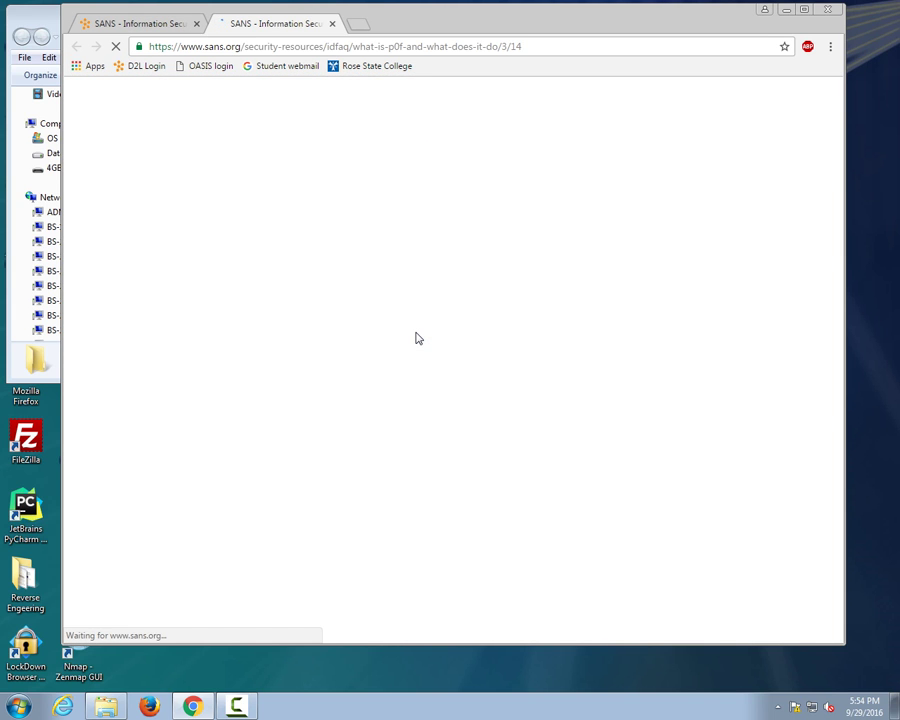
scroll(323, 358, "down", 3)
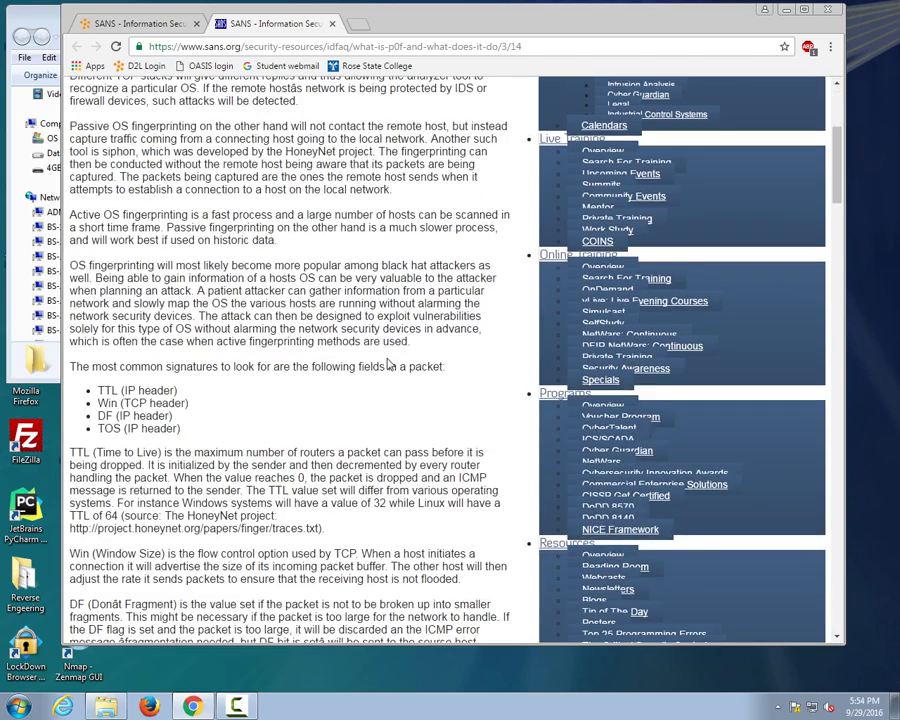
scroll(323, 358, "down", 1)
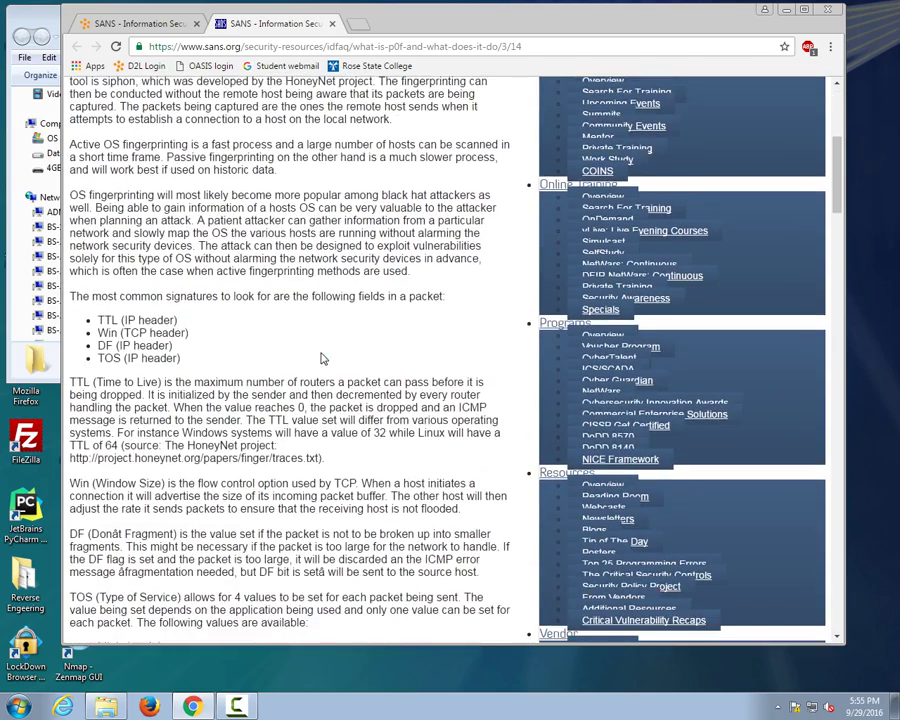
scroll(323, 358, "down", 6)
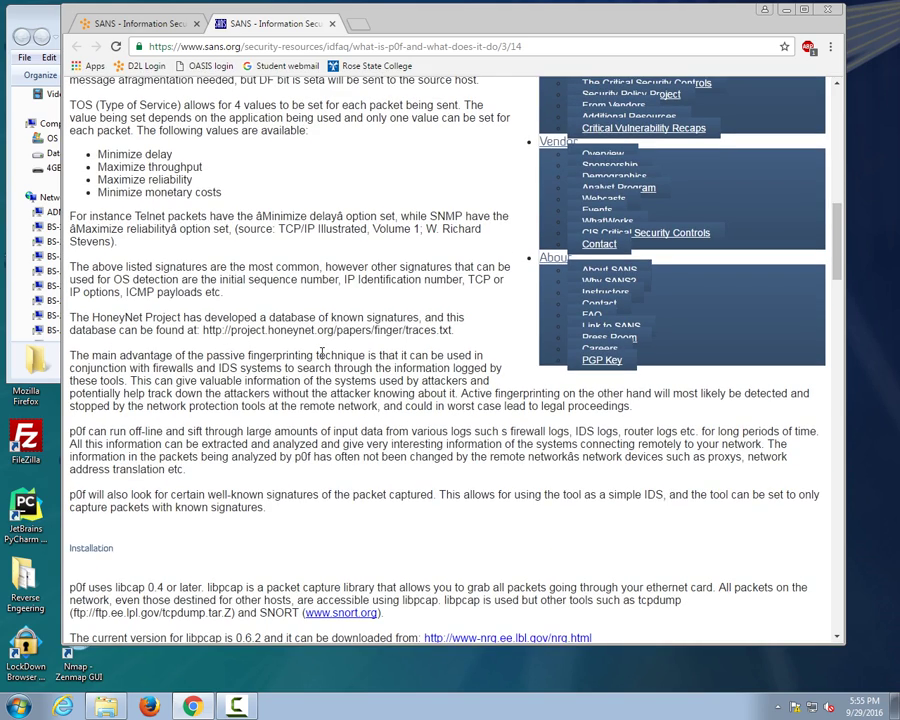
scroll(288, 350, "down", 6)
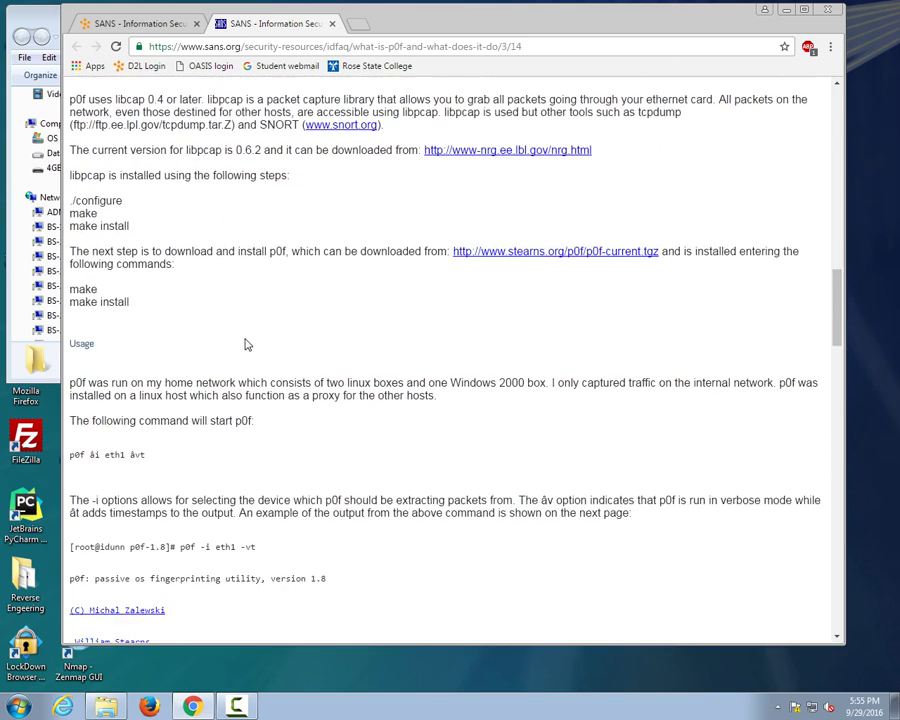
scroll(245, 344, "down", 4)
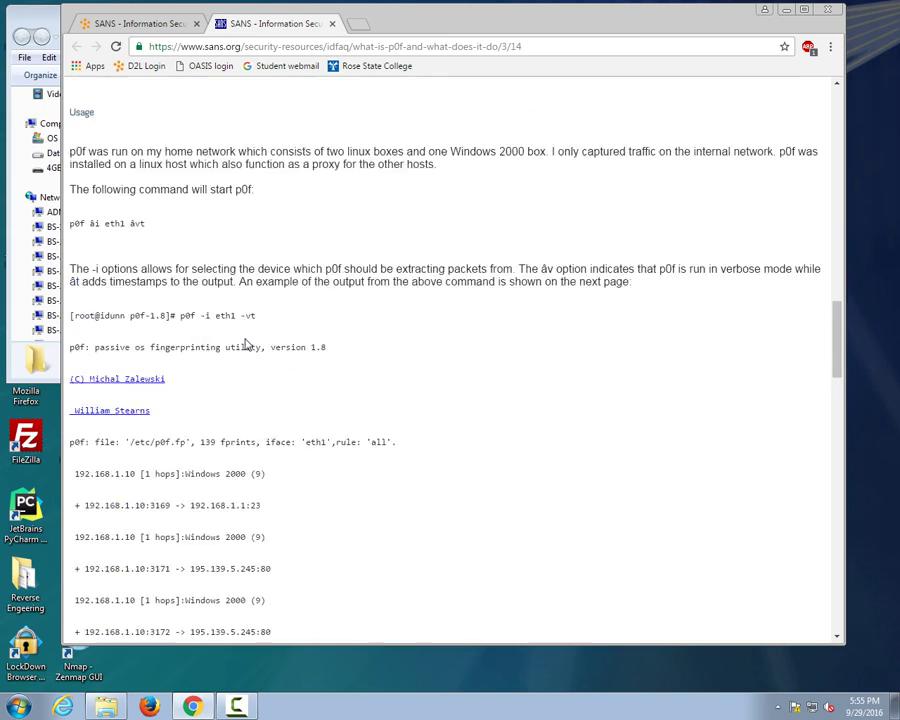
scroll(245, 344, "down", 6)
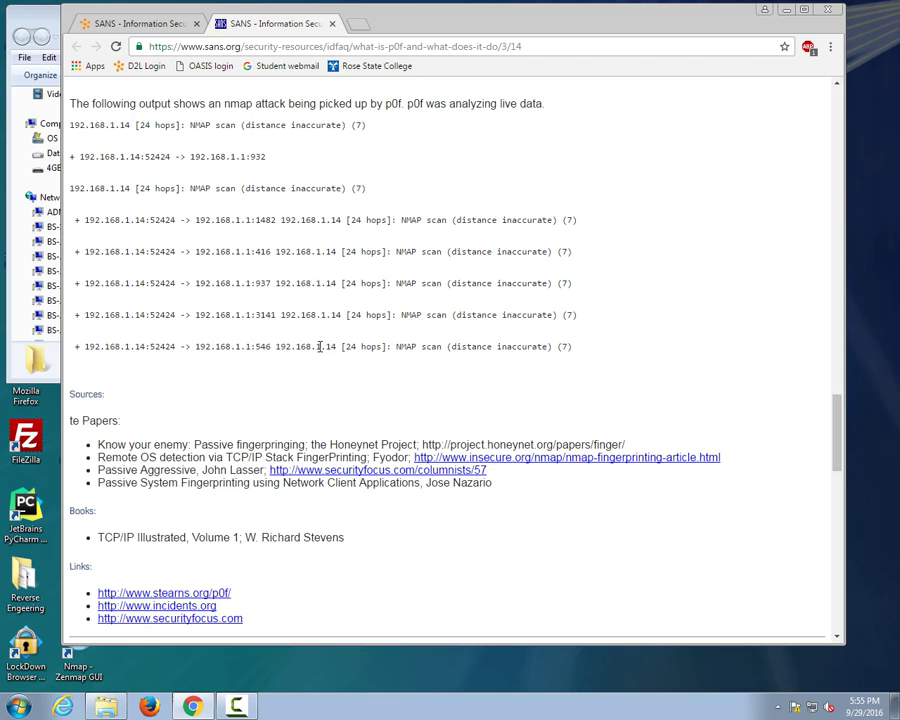
scroll(319, 346, "up", 10)
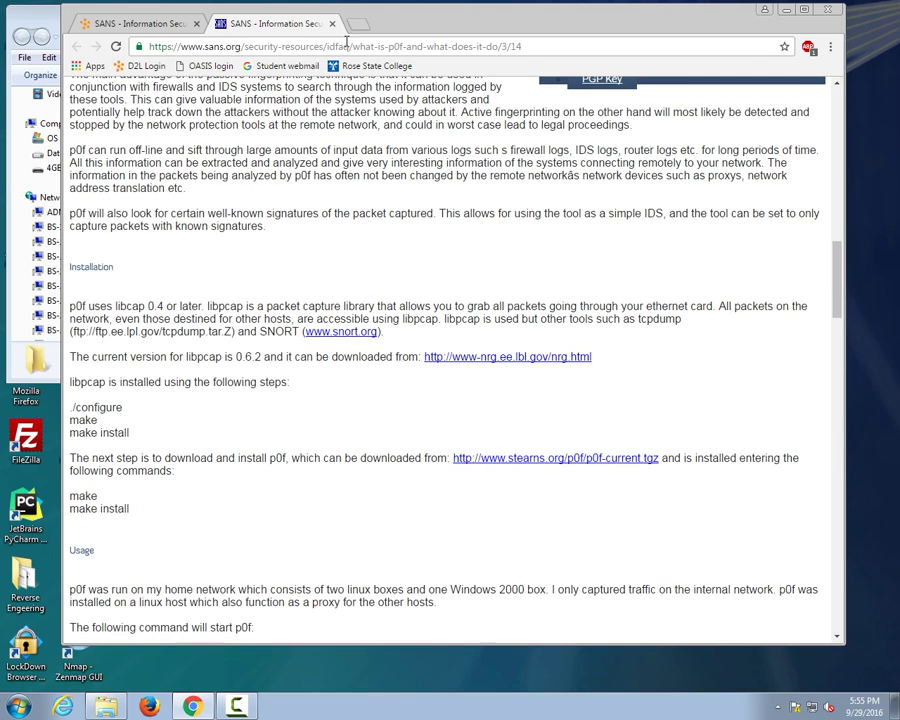
left_click(333, 24)
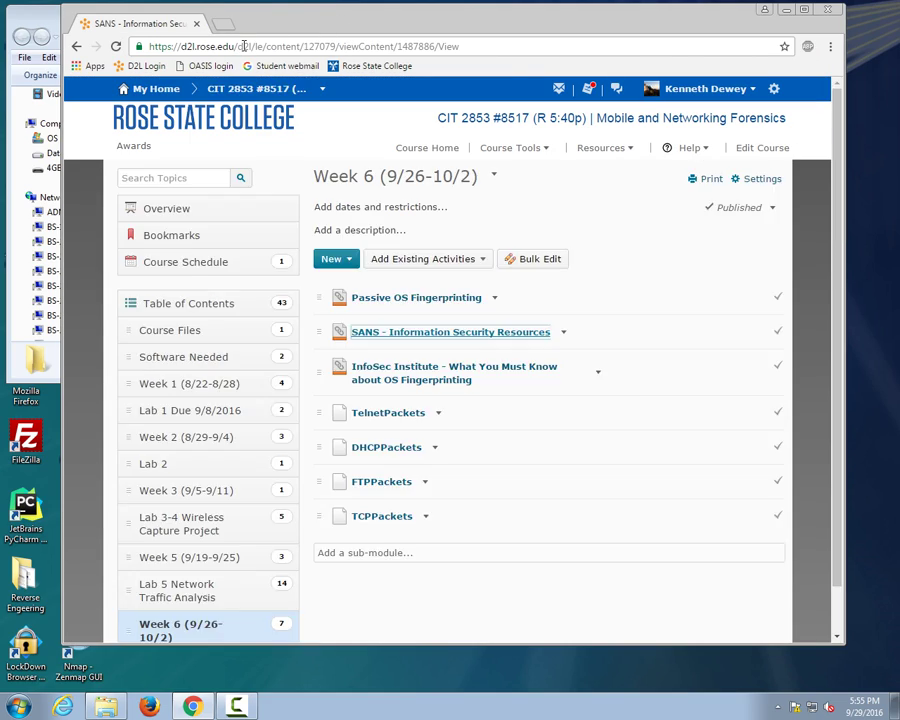
- Open the InfoSec Institute OS fingerprinting resource from Week 6 and read its active fingerprinting section with the Nmap example
left_click(279, 179)
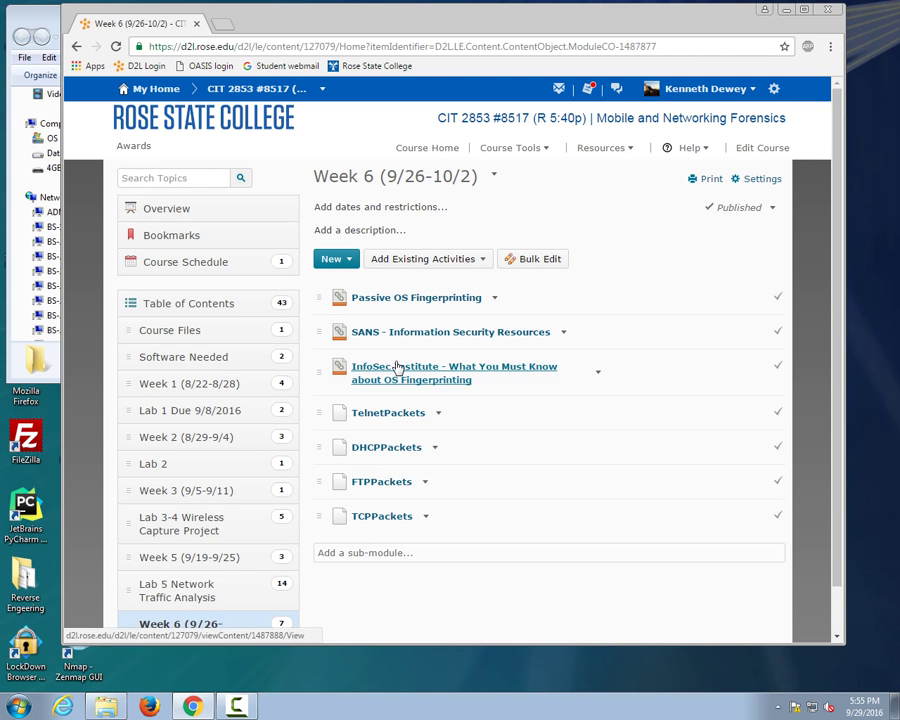
left_click(454, 367)
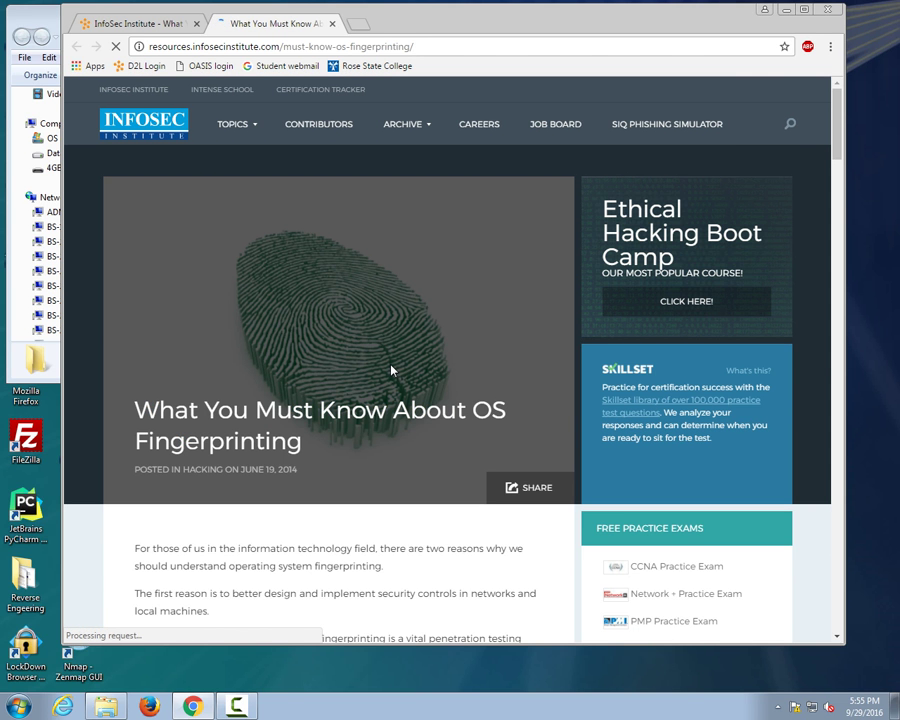
scroll(308, 436, "down", 2)
scroll(309, 439, "down", 3)
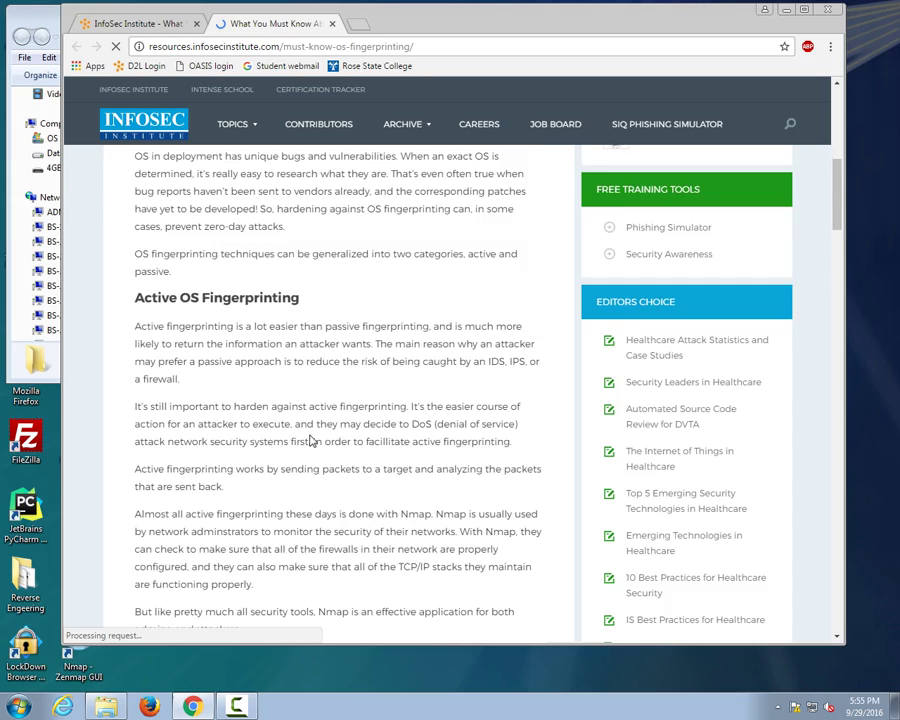
scroll(310, 440, "down", 2)
scroll(310, 440, "down", 3)
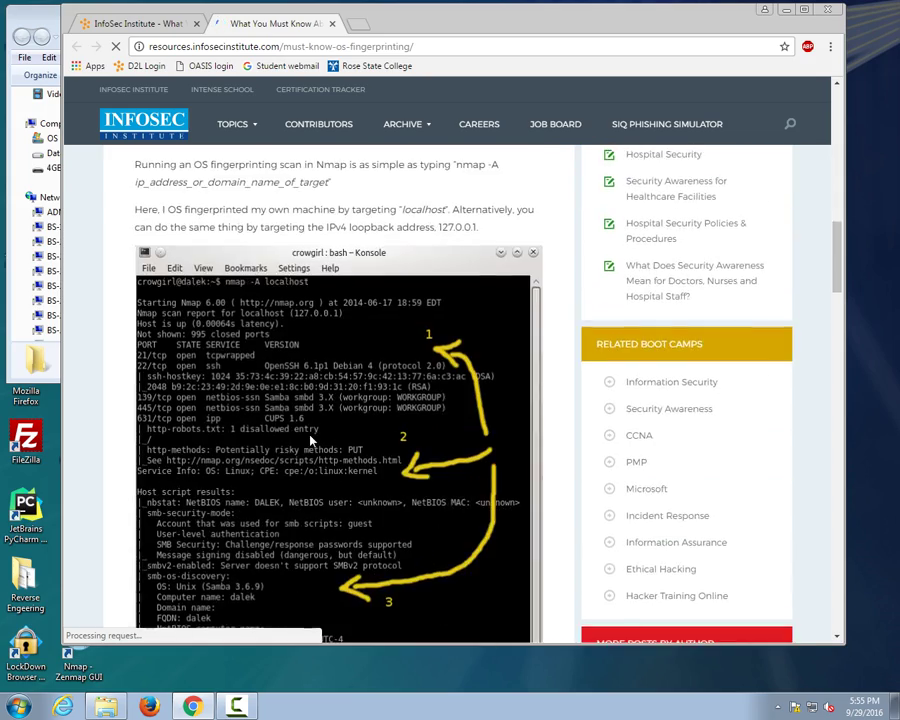
scroll(310, 440, "down", 6)
scroll(310, 440, "down", 3)
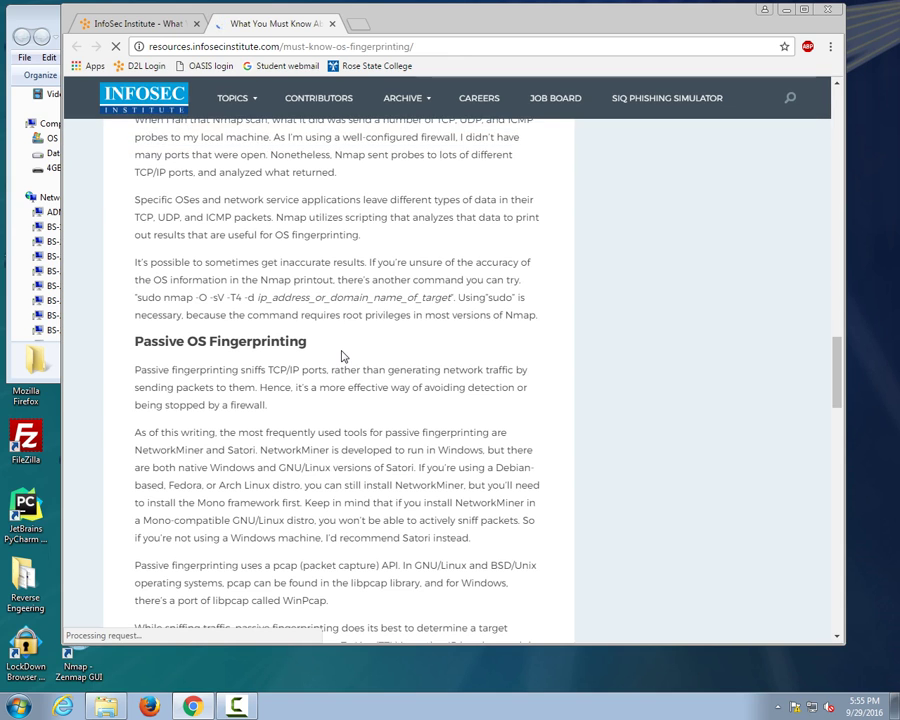
scroll(350, 355, "down", 5)
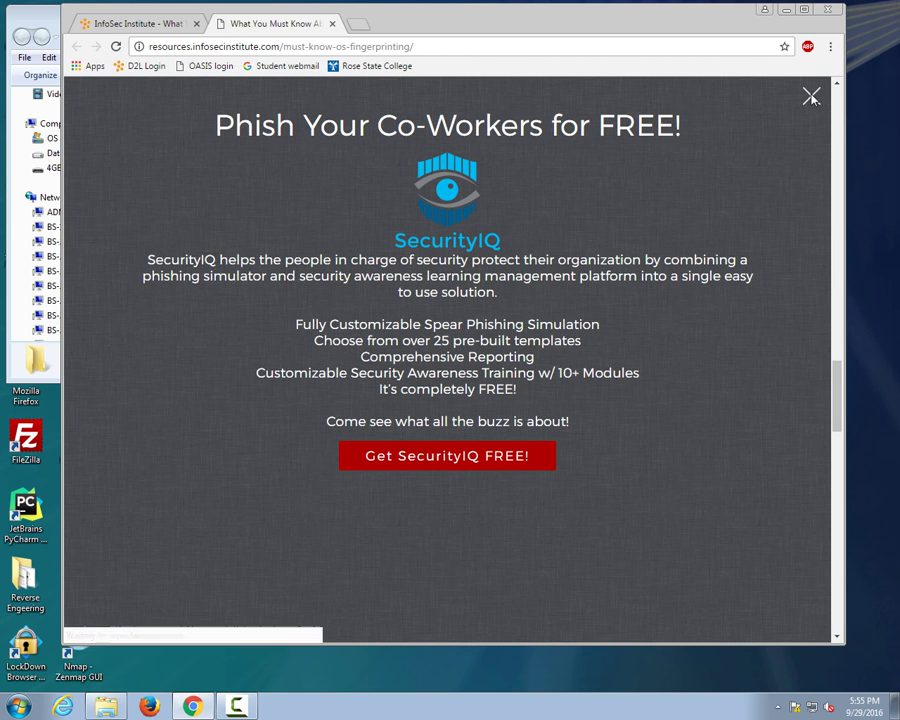
- Dismiss the SecurityIQ advertisement and review the article's passive fingerprinting section and reference links before closing it
left_click(811, 96)
scroll(367, 355, "down", 3)
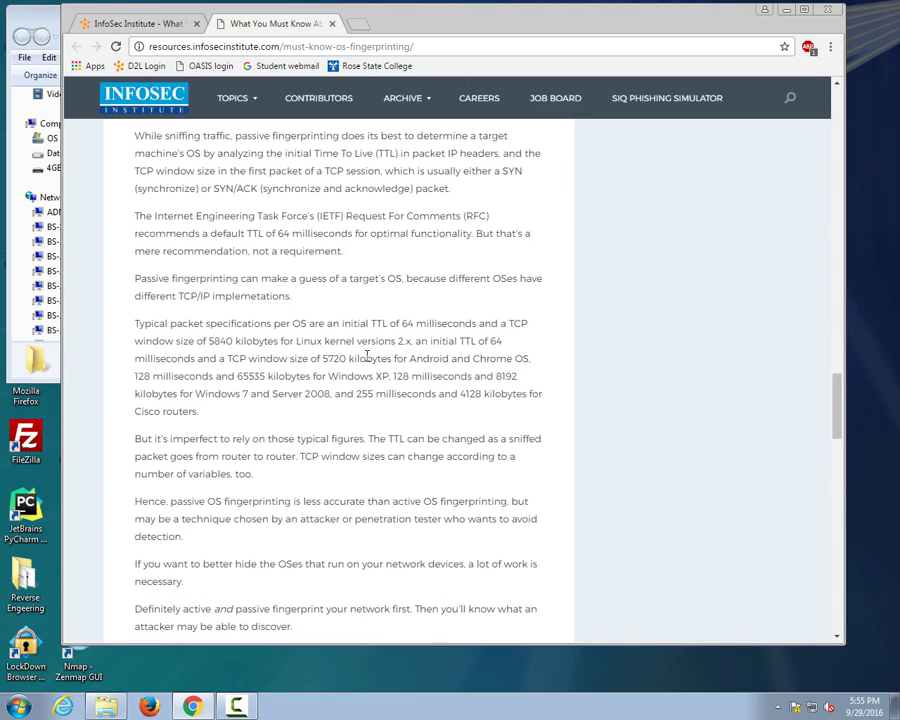
scroll(367, 355, "down", 5)
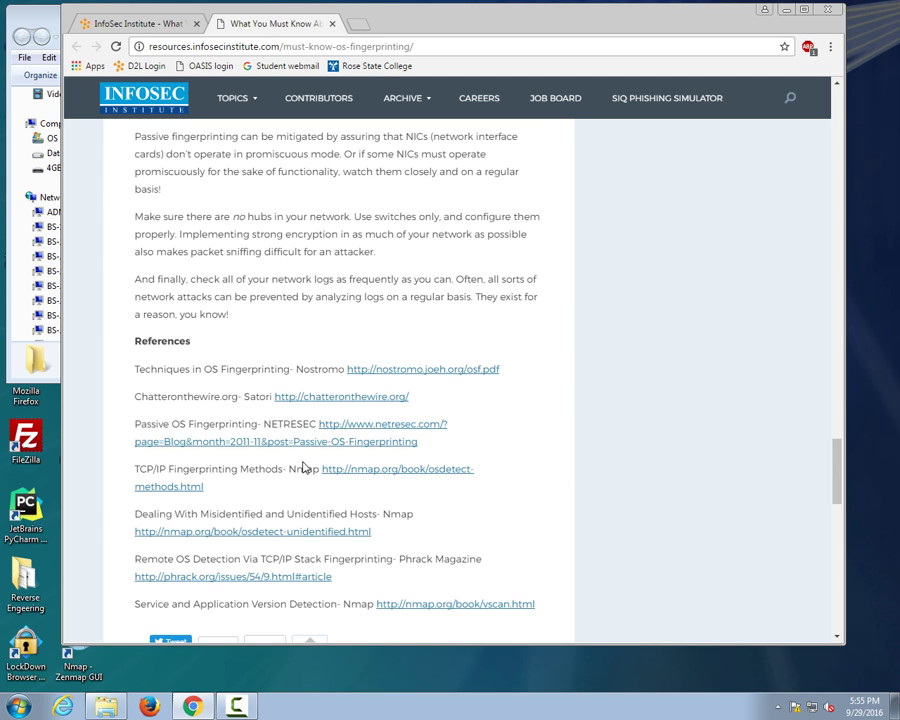
scroll(322, 452, "down", 3)
scroll(330, 420, "up", 2)
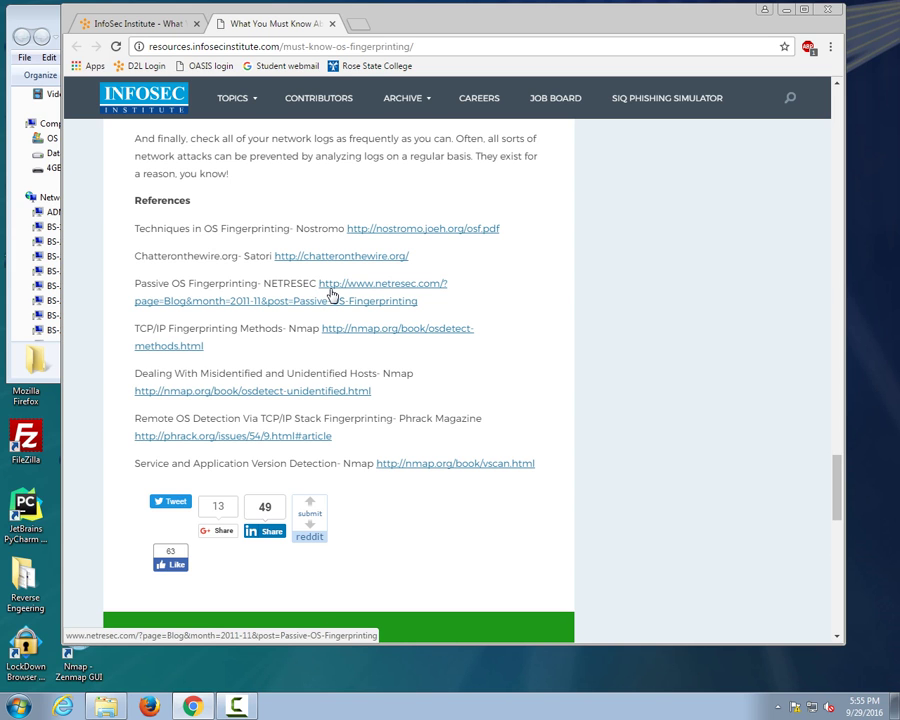
scroll(332, 294, "up", 15)
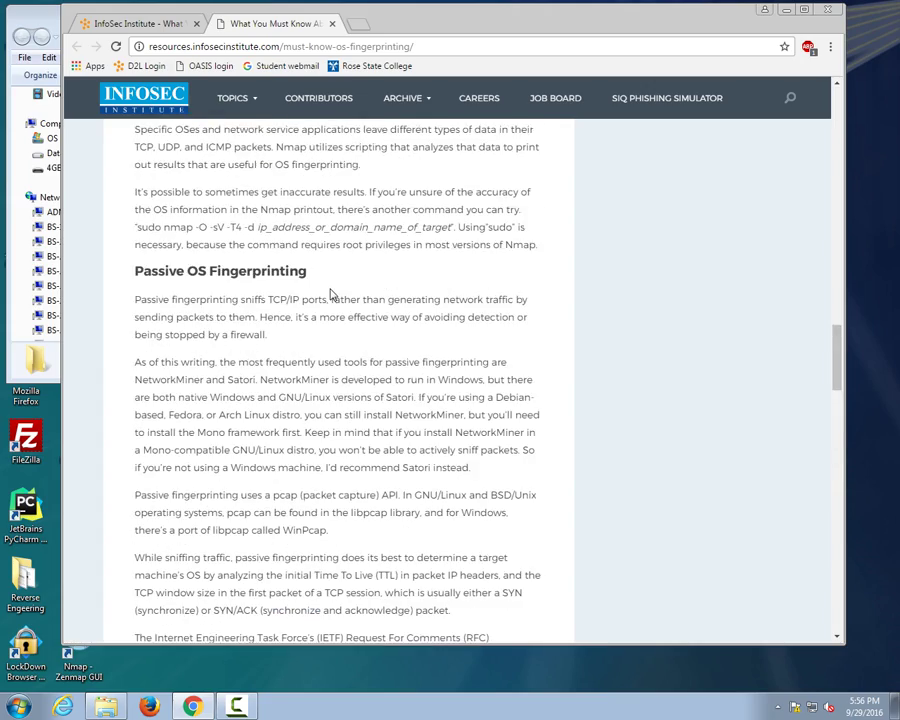
scroll(332, 294, "up", 10)
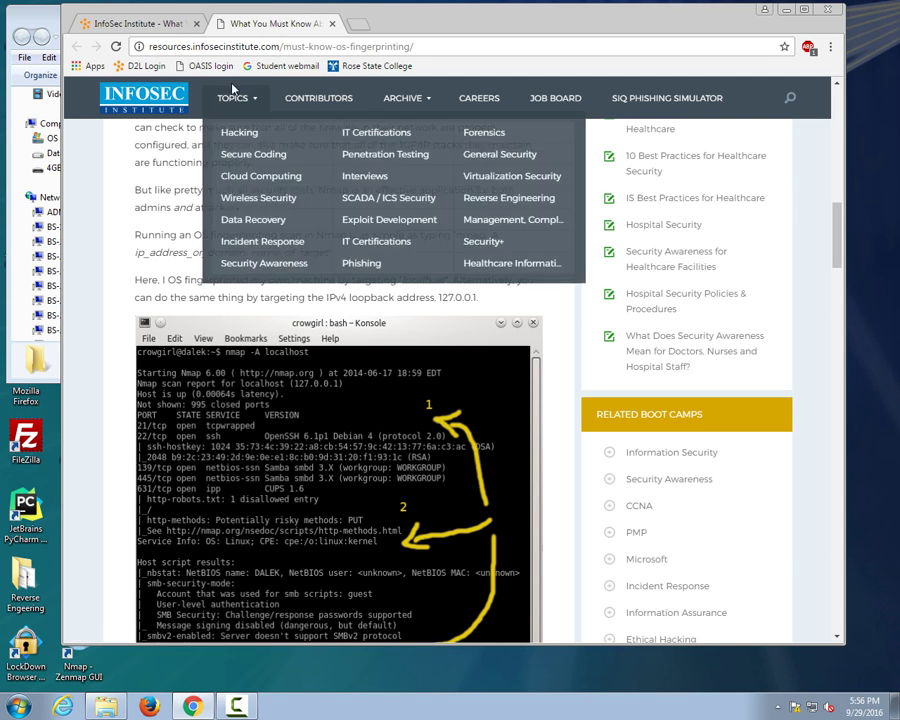
left_click(333, 24)
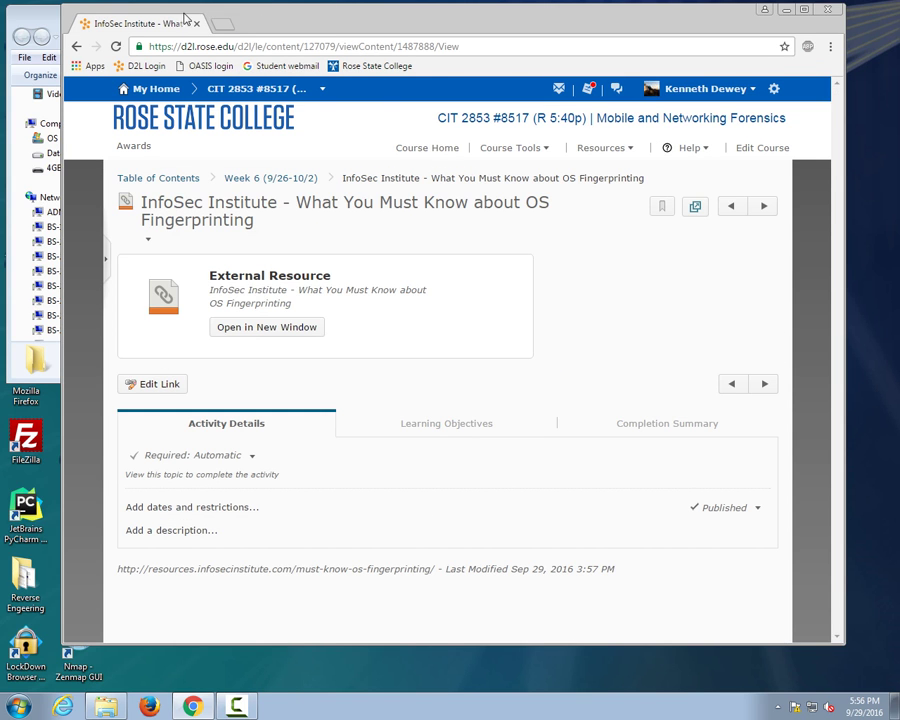
- Download TelnetPackets.pcap from the Week 6 module and open it in Wireshark to look through its packet list
left_click(273, 178)
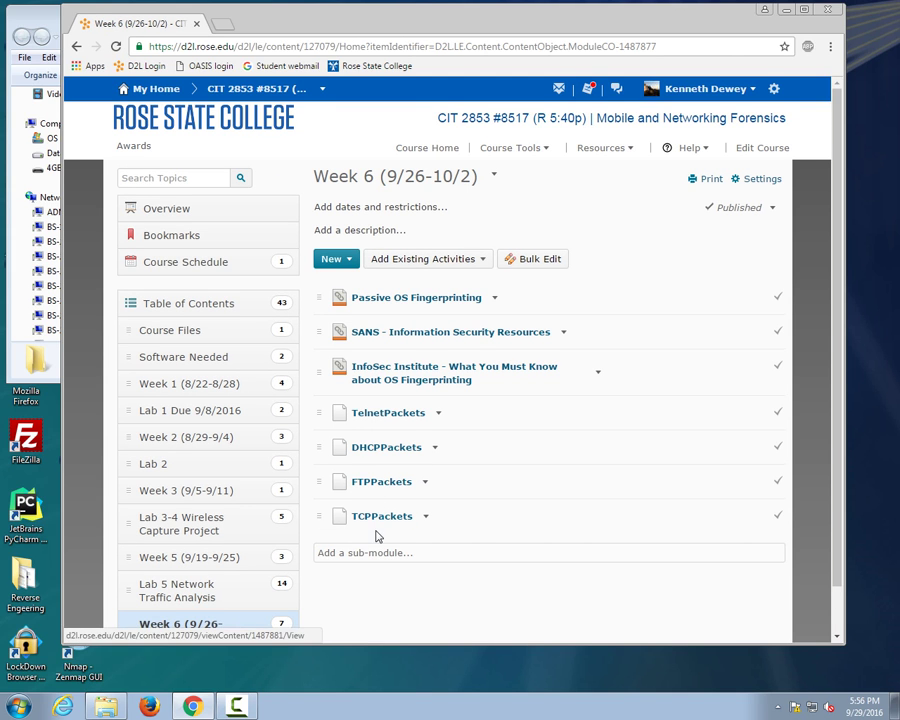
left_click(394, 418)
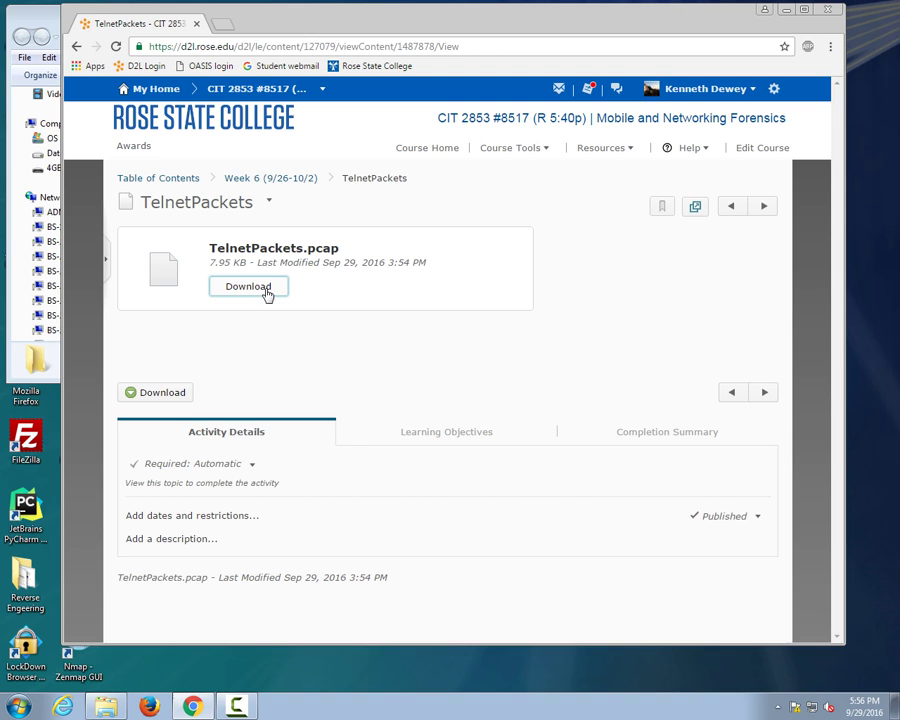
left_click(165, 396)
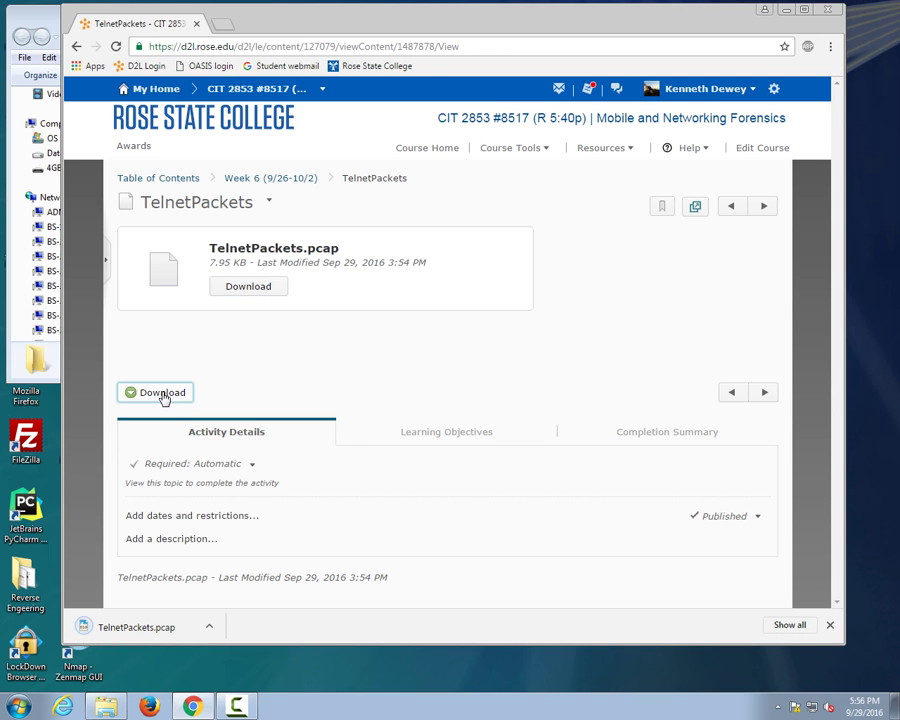
left_click(164, 396)
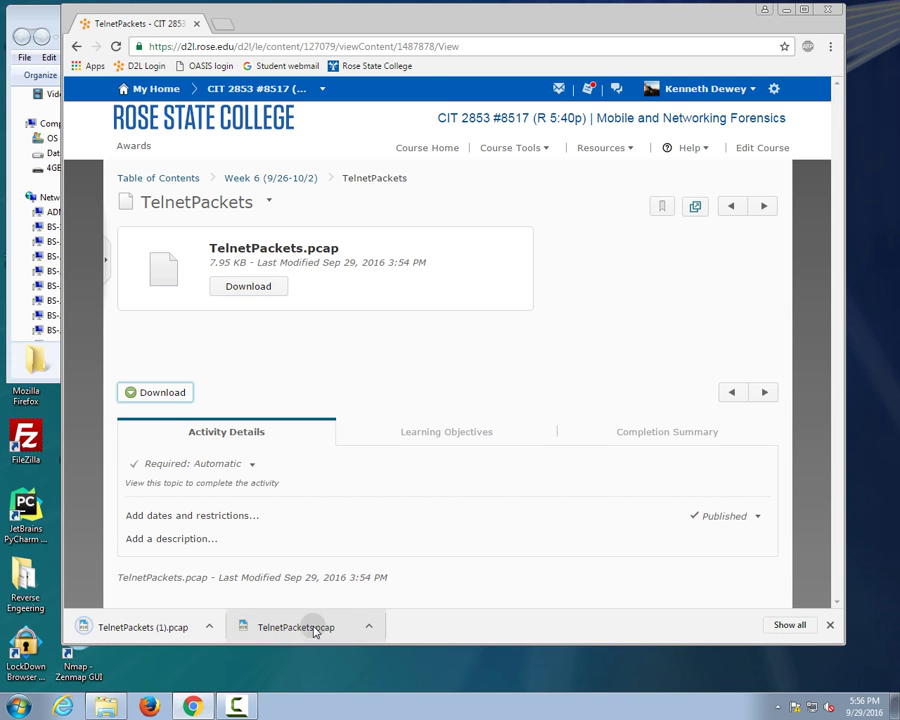
left_click(316, 628)
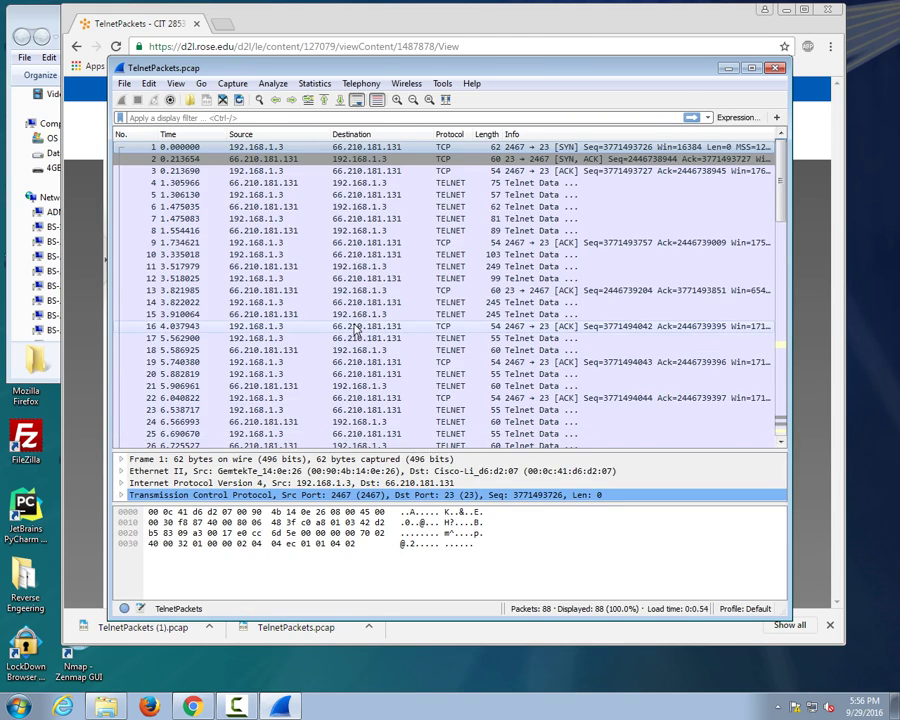
scroll(356, 327, "down", 20)
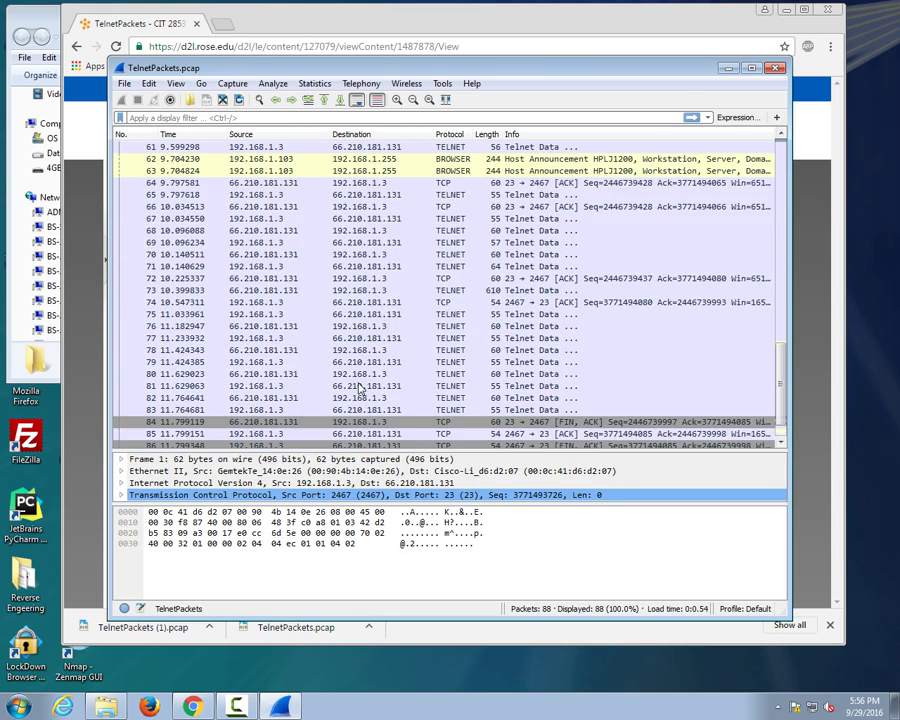
- Enlarge the packet details pane for the Telnet capture's first packet and dismiss the Wireshark software update offer
scroll(360, 388, "up", 20)
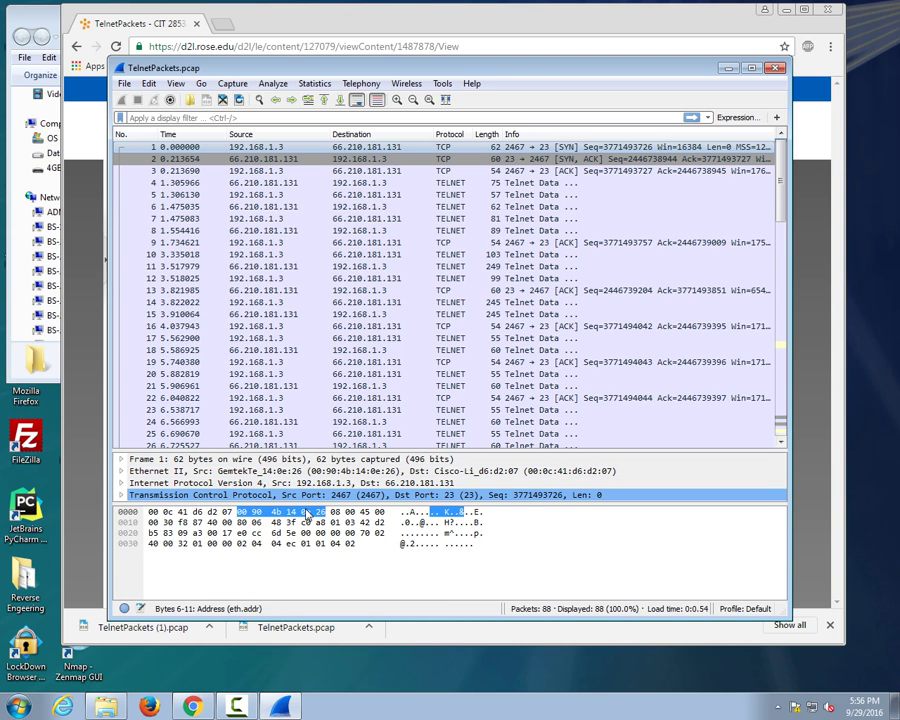
left_click_drag(310, 502, 310, 516)
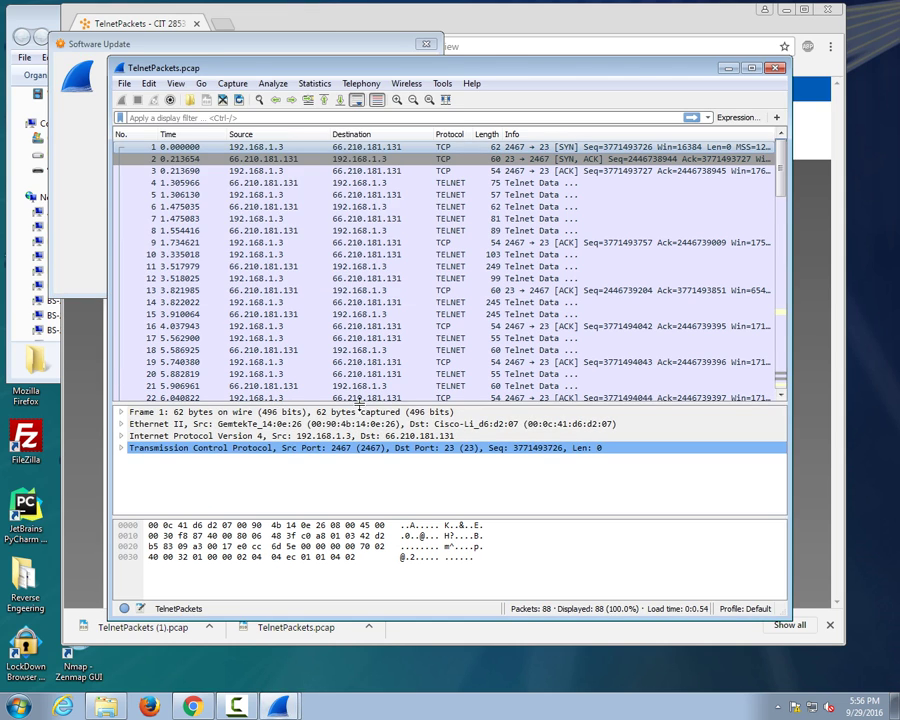
left_click_drag(352, 452, 352, 405)
left_click(90, 240)
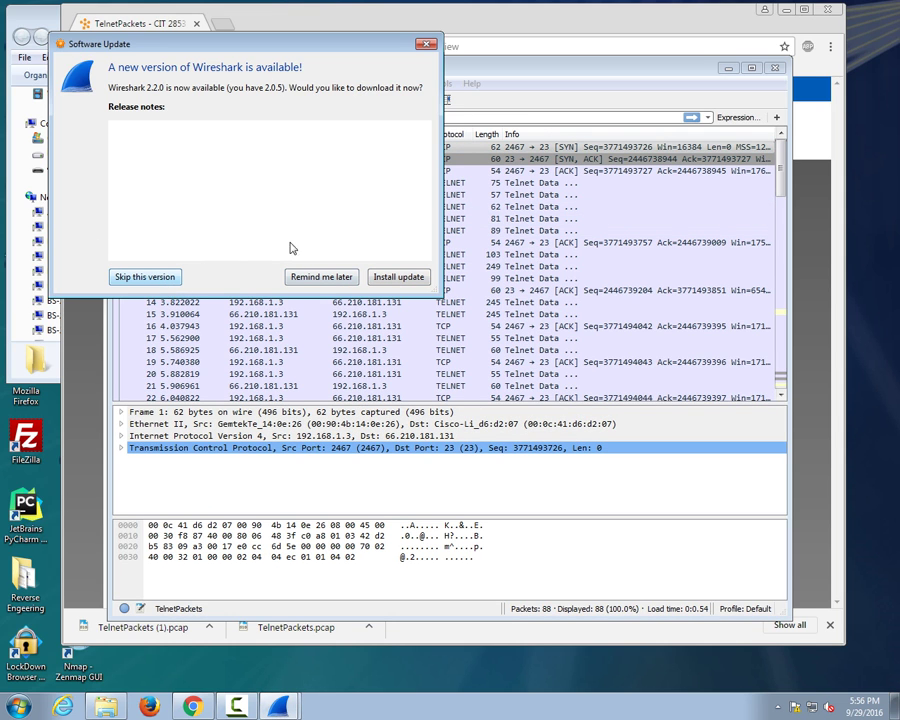
key("Escape")
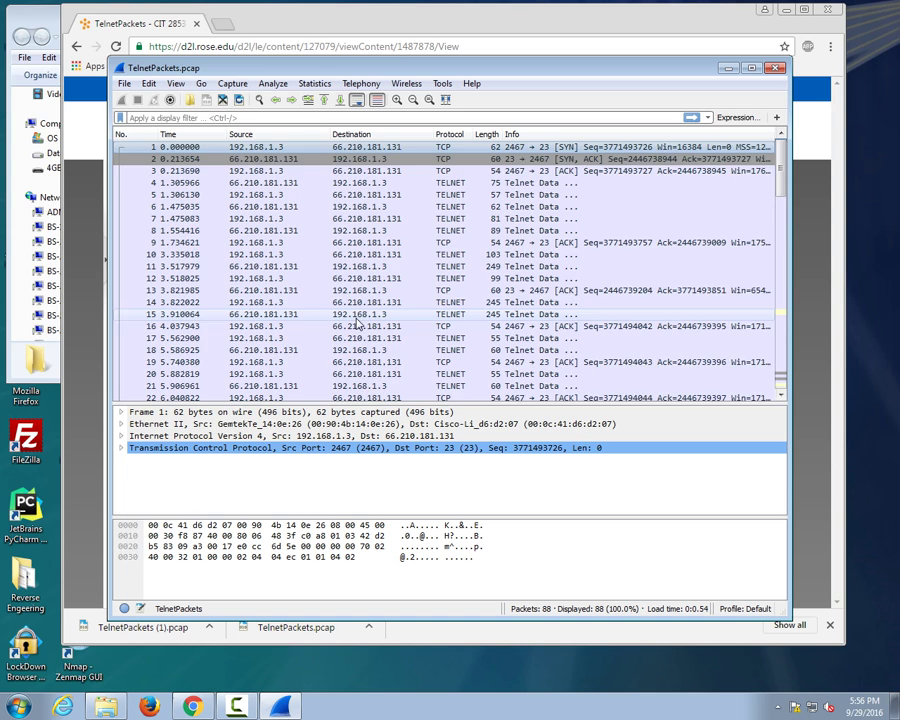
- Look through the Telnet packet list between 192.168.1.3 and 66.210.181.131, and close the capture
scroll(357, 322, "down", 5)
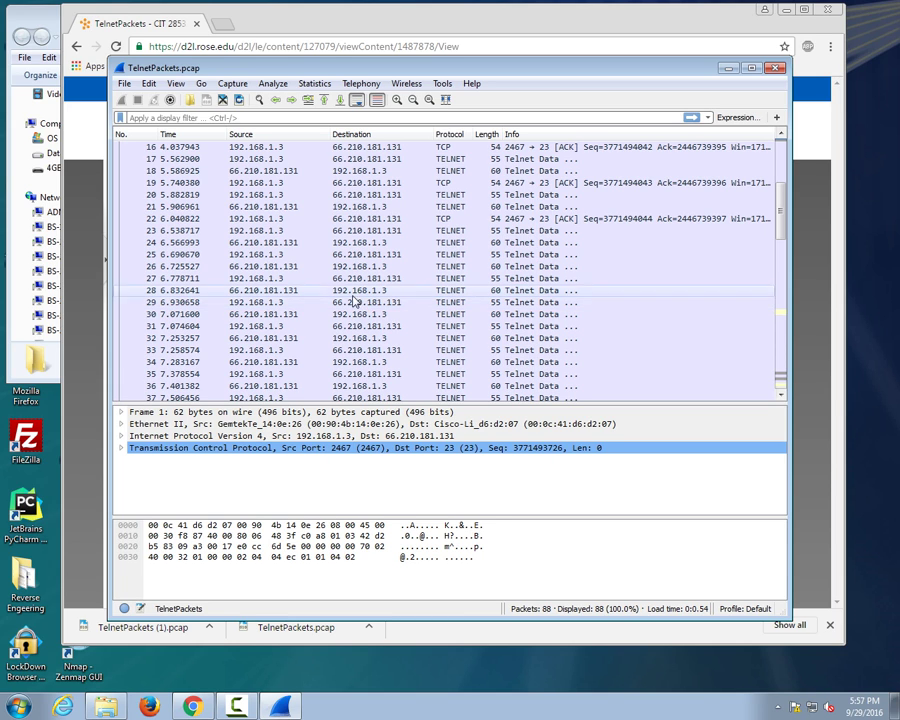
scroll(340, 314, "down", 4)
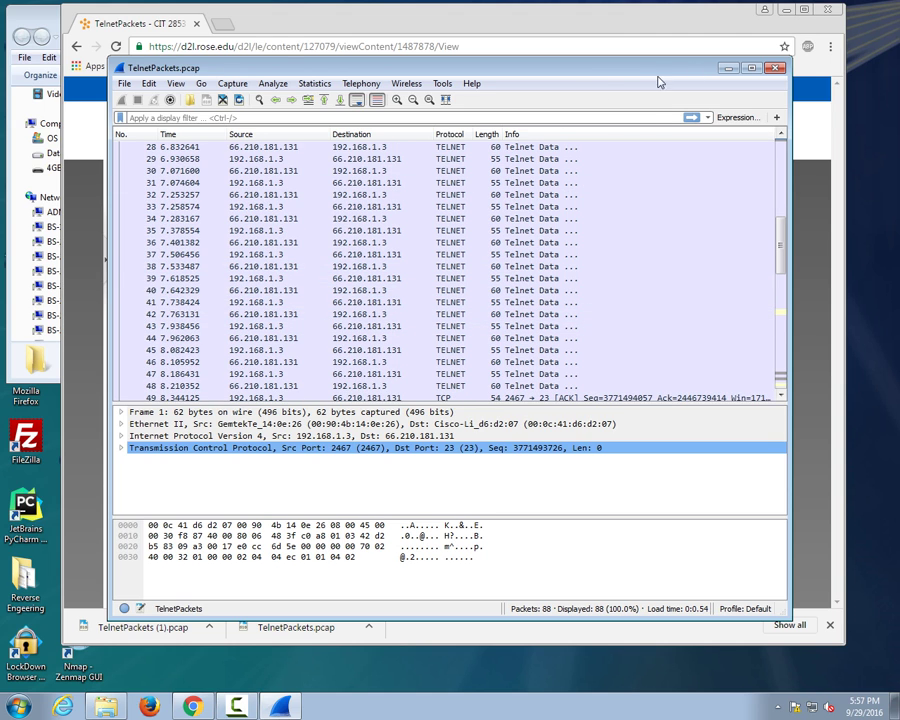
left_click(775, 68)
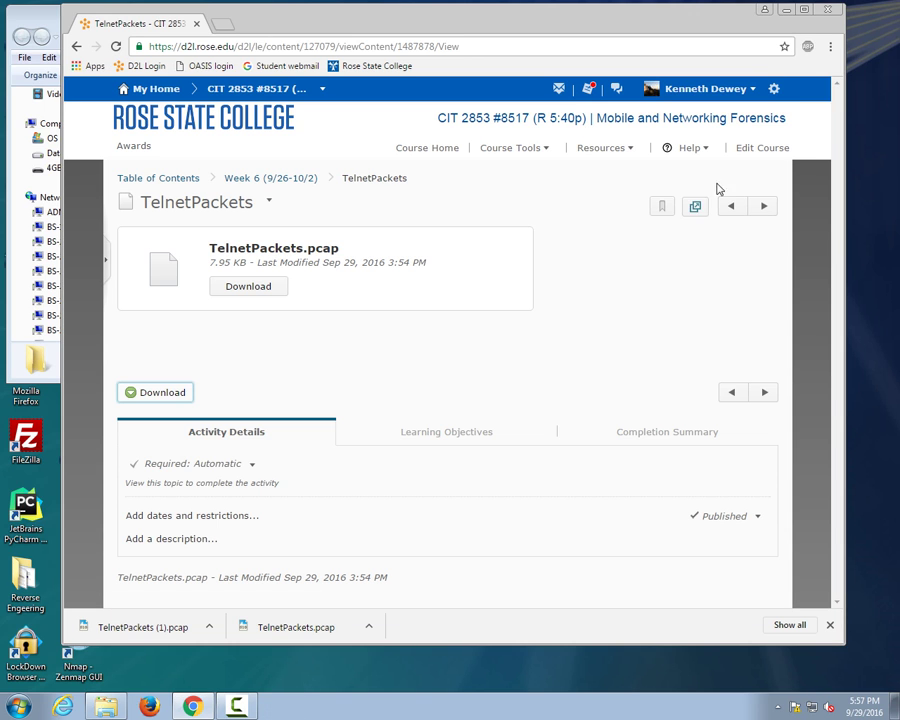
- Download DHCPPackets.pcap from the Week 6 module and open it in Wireshark
left_click(268, 179)
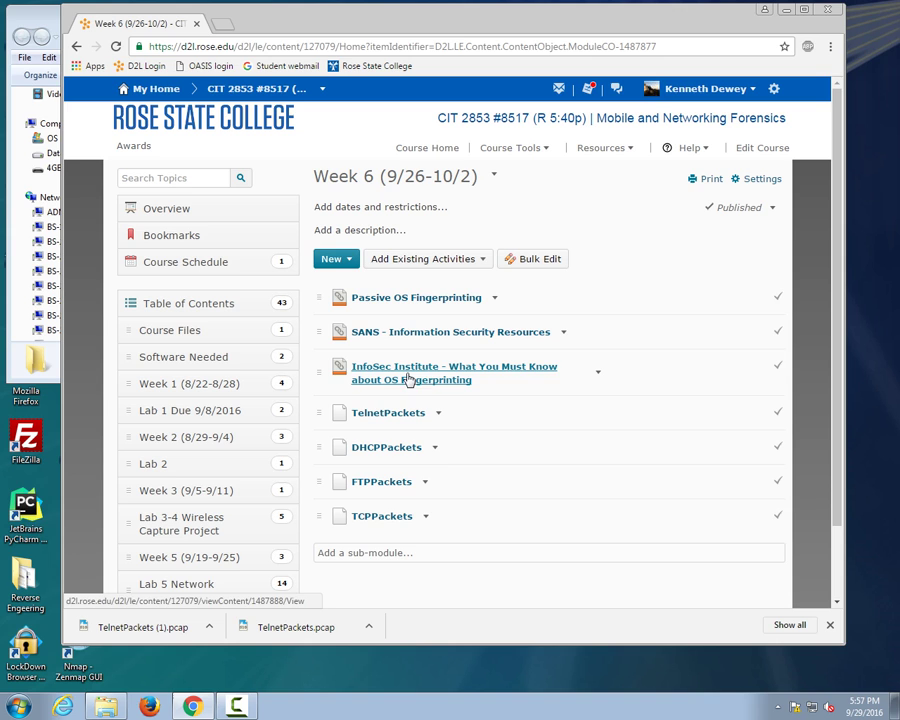
left_click(387, 448)
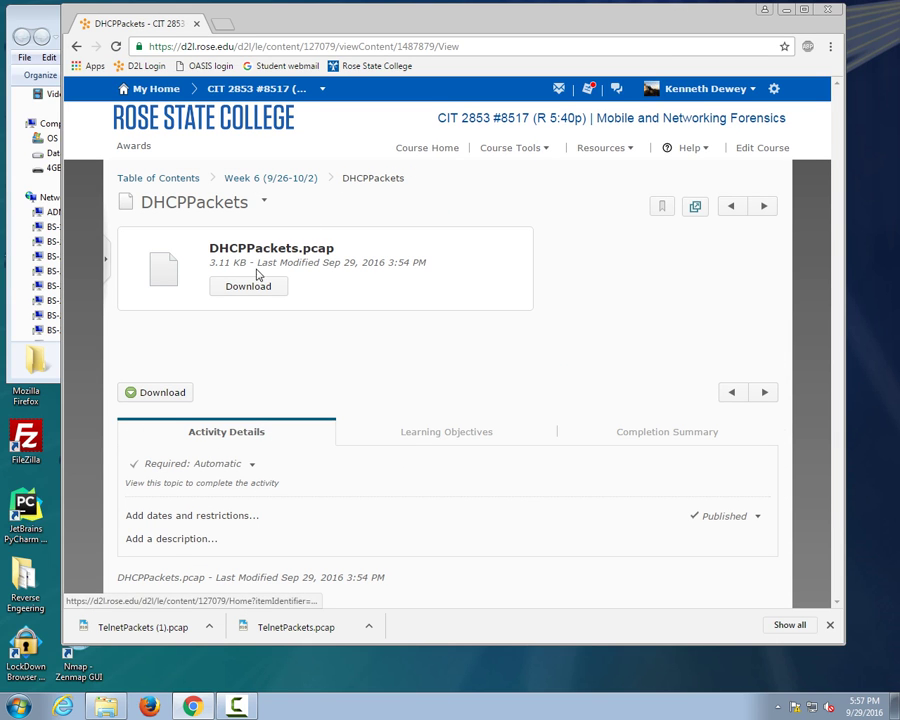
left_click(157, 392)
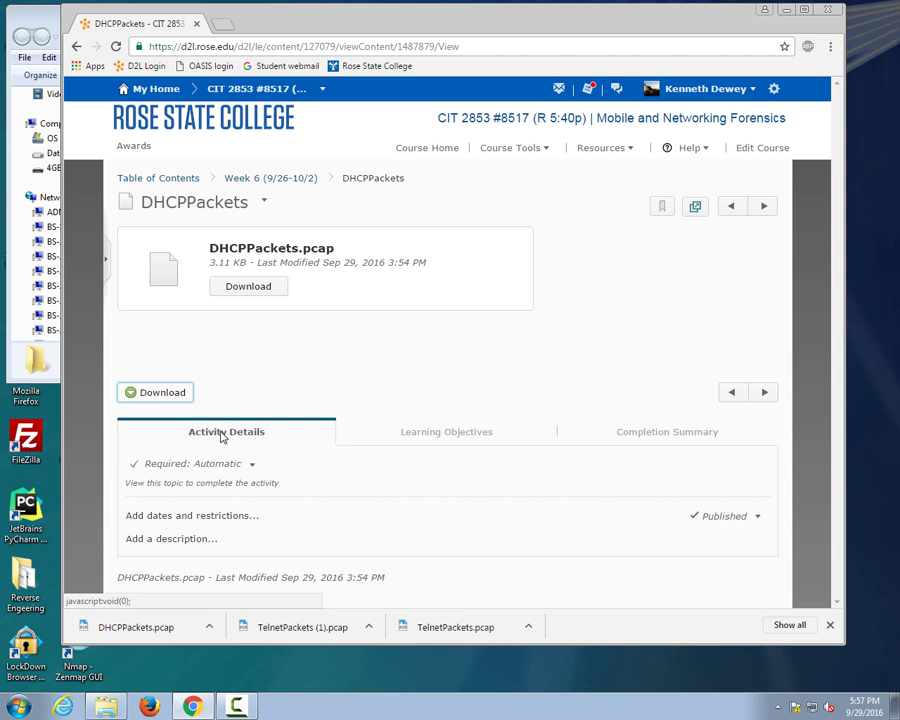
left_click(155, 630)
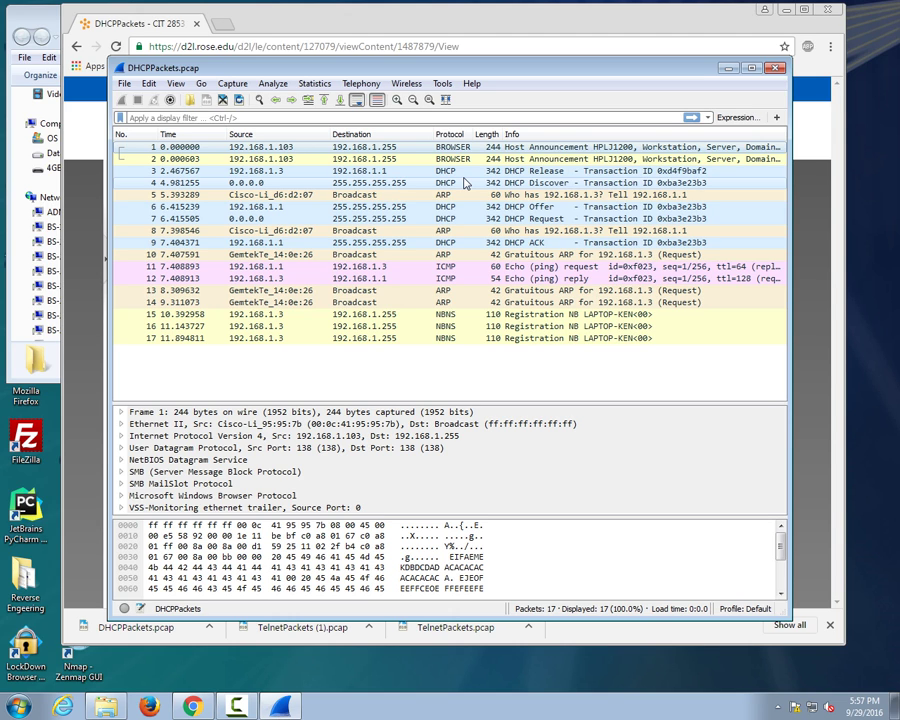
- Step through the DHCP exchange from the Release packet to the ACK, and return to the Discover packet
left_click(472, 171)
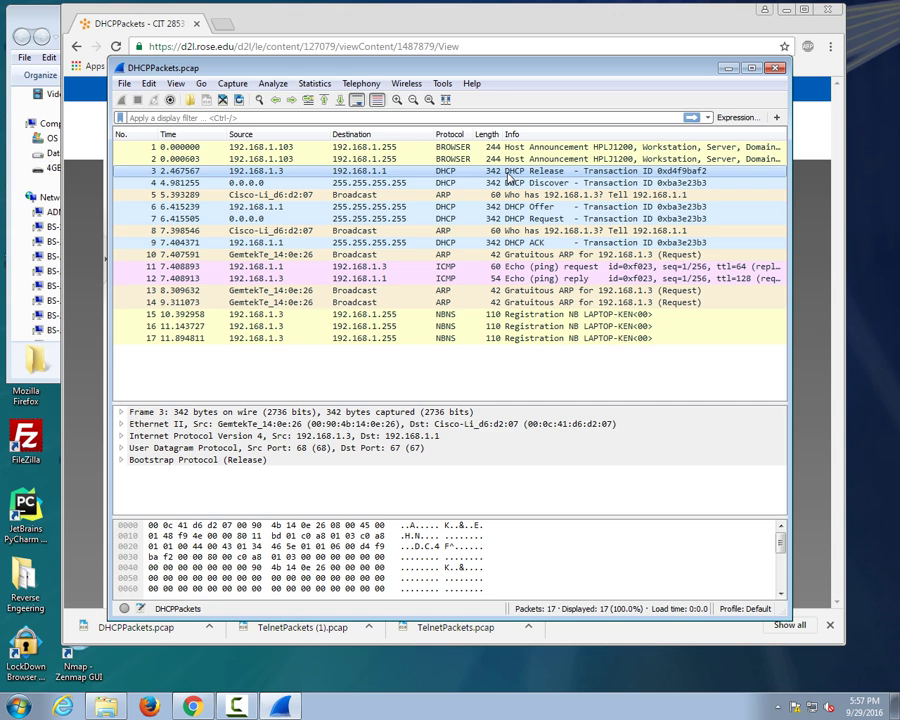
key("Down")
key("Down")
key("Down")
key("Down")
key("Down")
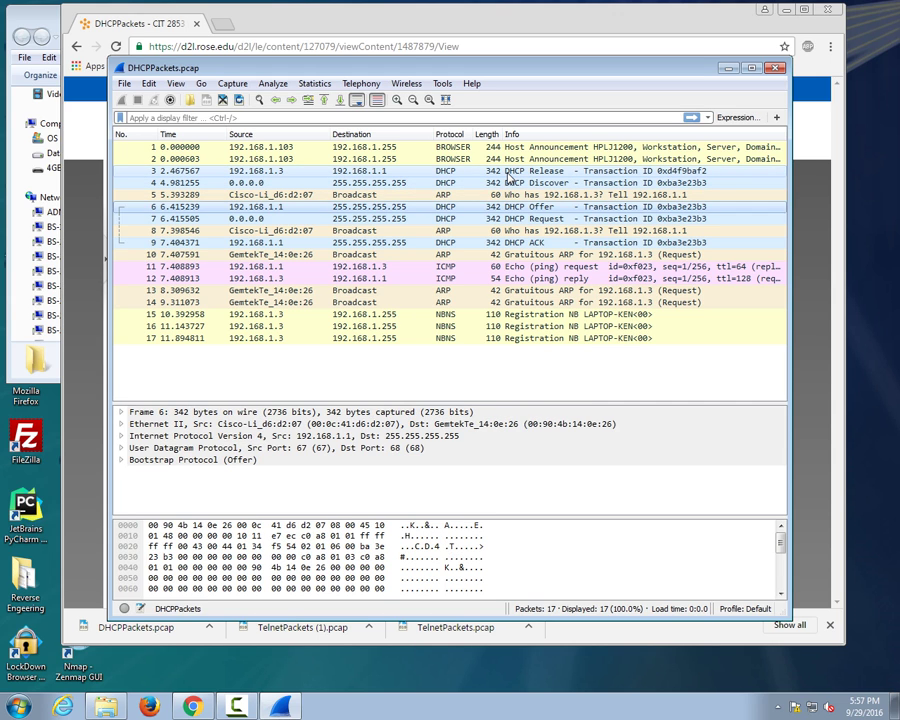
key("Down")
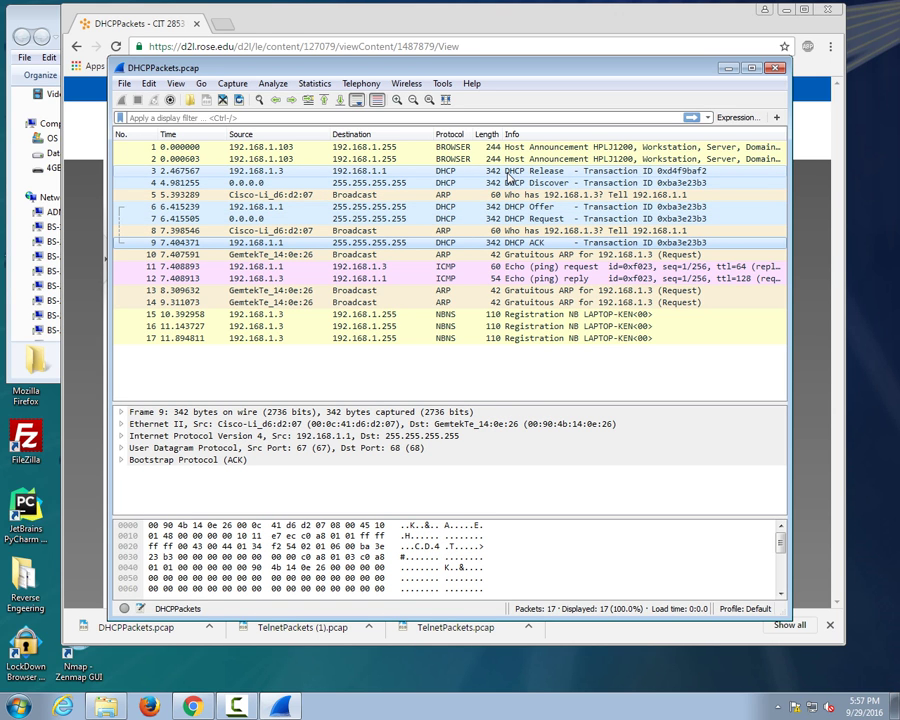
key("Up")
key("Up")
key("Up")
key("Up")
key("Up")
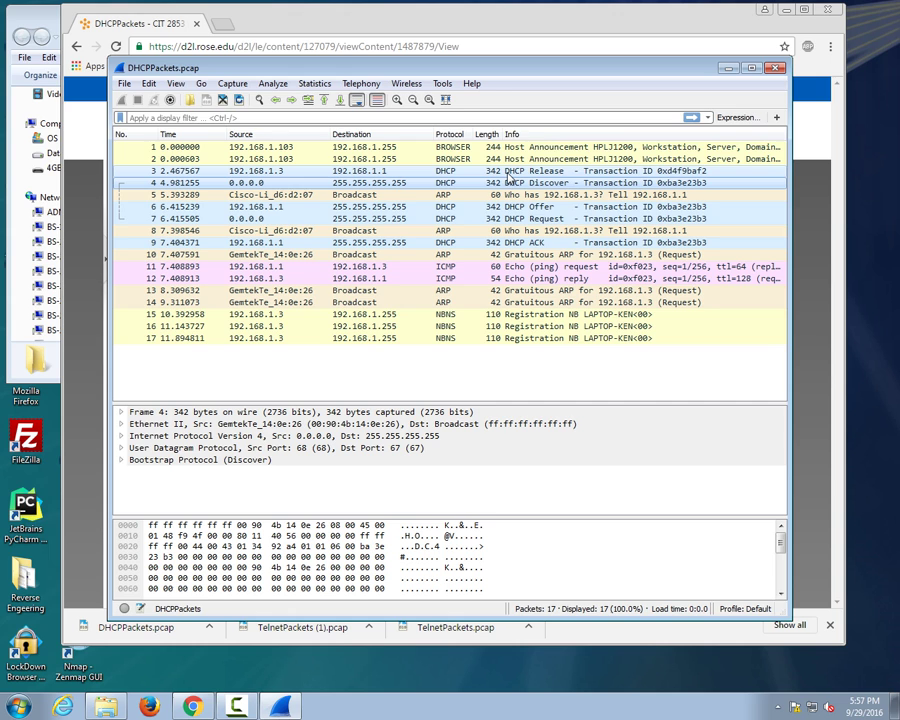
- Expand the Discover packet's Bootstrap Protocol details and inspect the vendor class identifier in Option 60
double_click(158, 462)
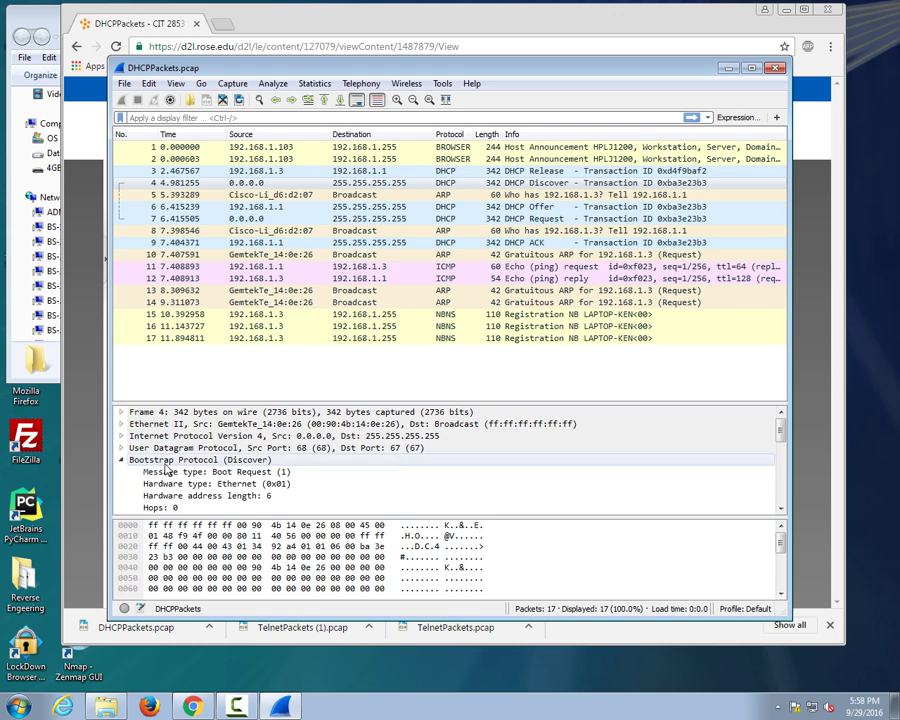
scroll(200, 470, "down", 4)
scroll(243, 470, "down", 3)
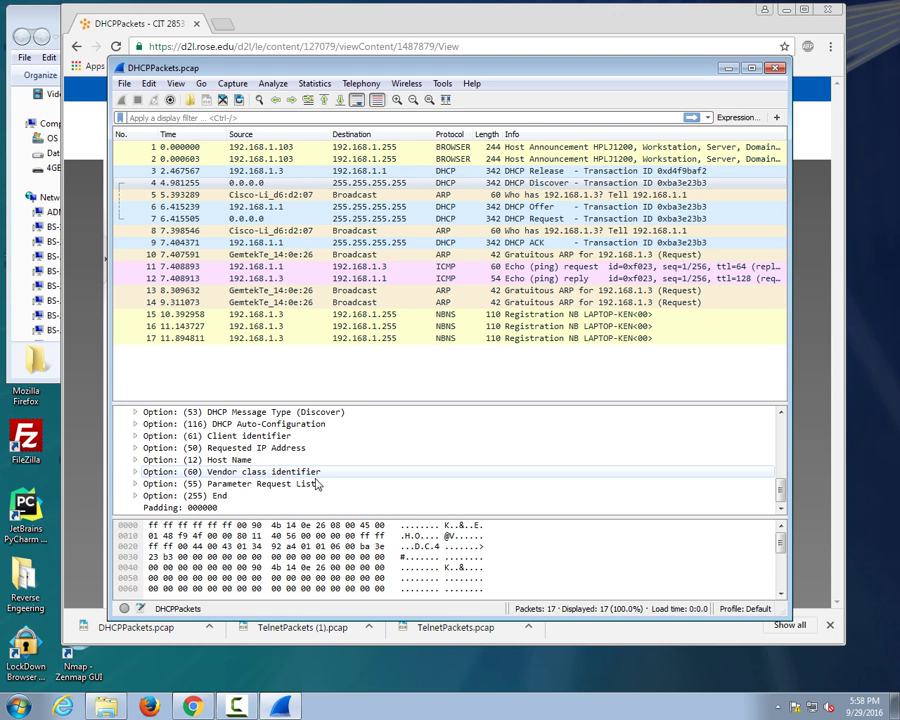
scroll(300, 478, "up", 1)
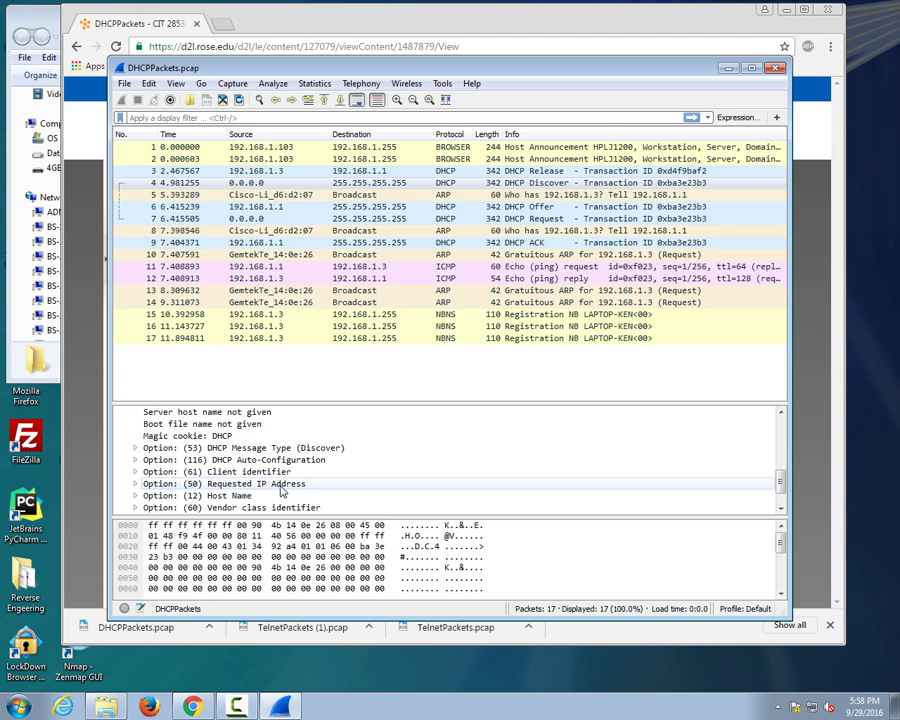
scroll(300, 478, "down", 1)
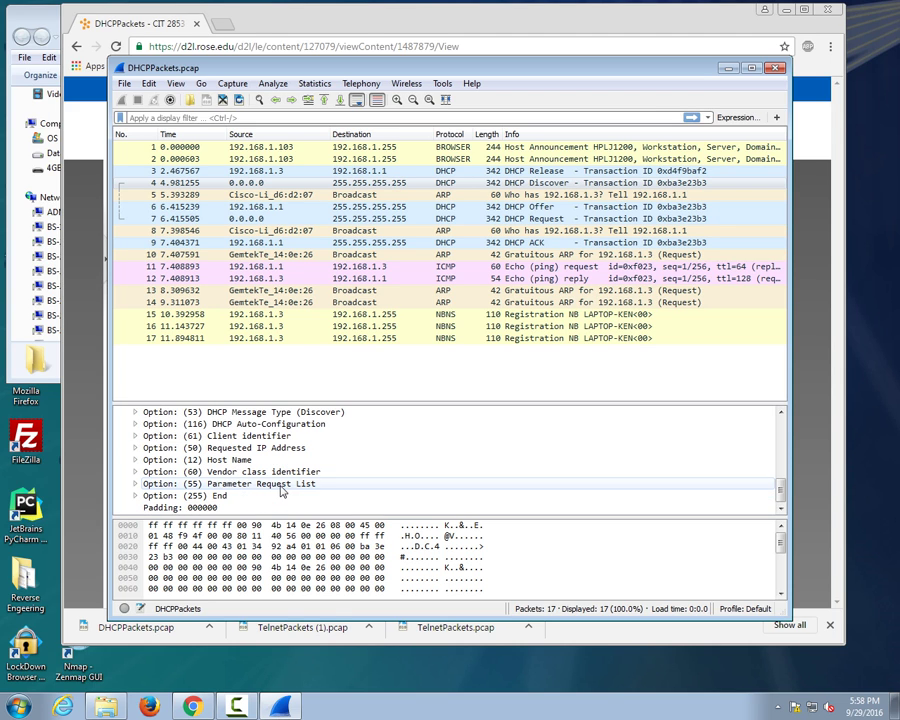
left_click(137, 472)
scroll(271, 500, "down", 1)
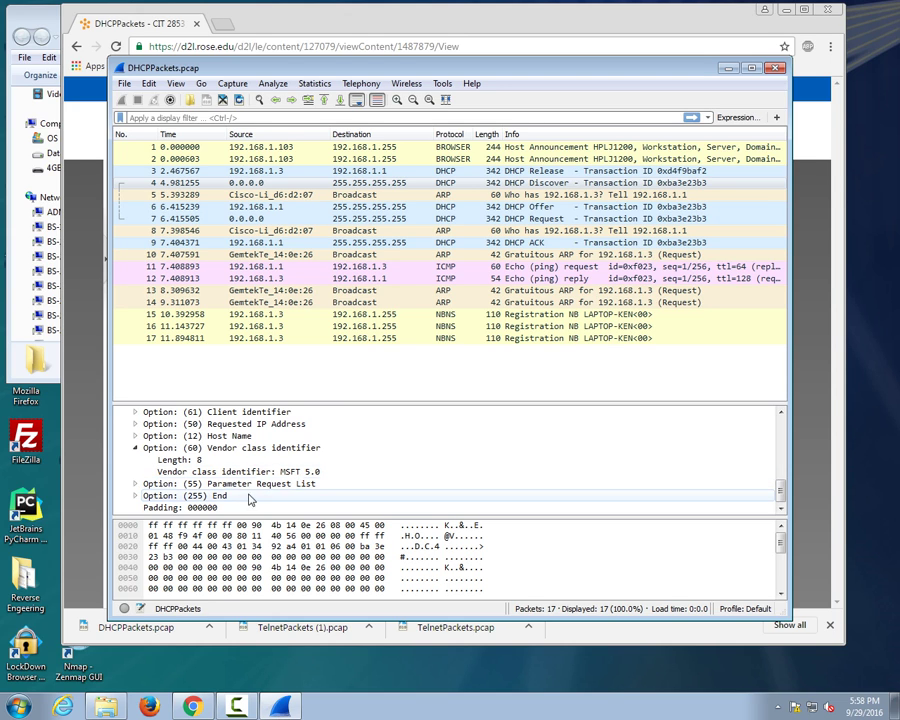
left_click(337, 471)
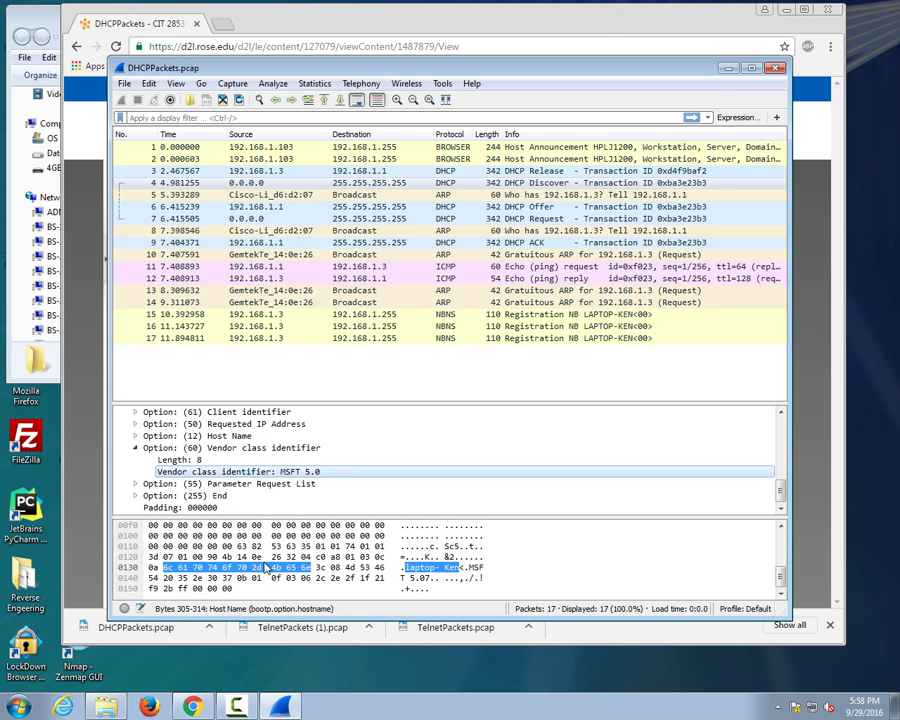
- Expand the Ethernet II header of gratuitous ARP packet 10 and compare its destination and source hardware addresses
left_click(445, 256)
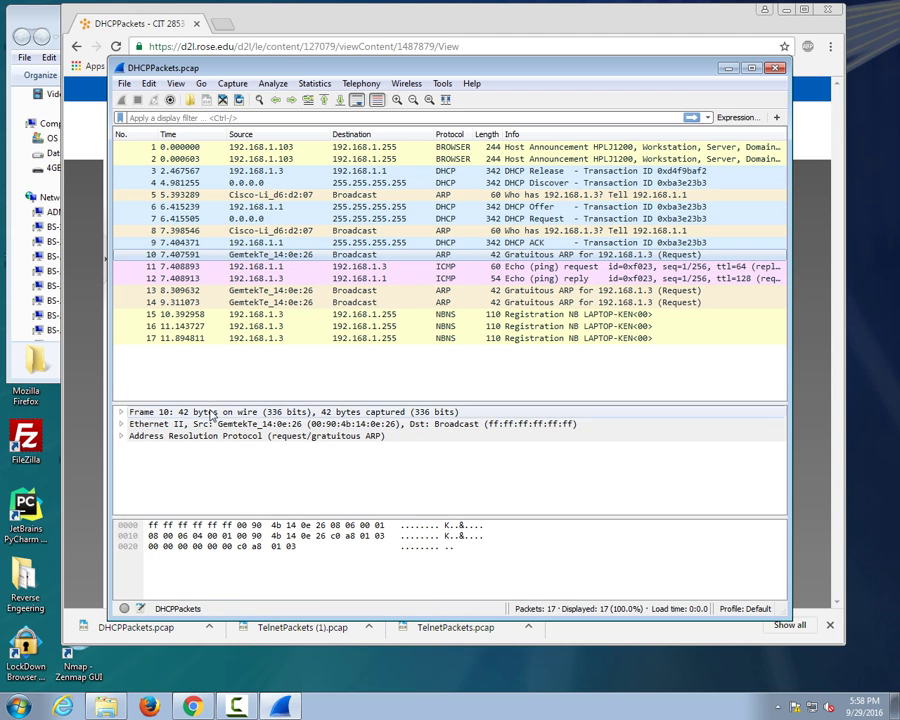
left_click(121, 424)
left_click(198, 437)
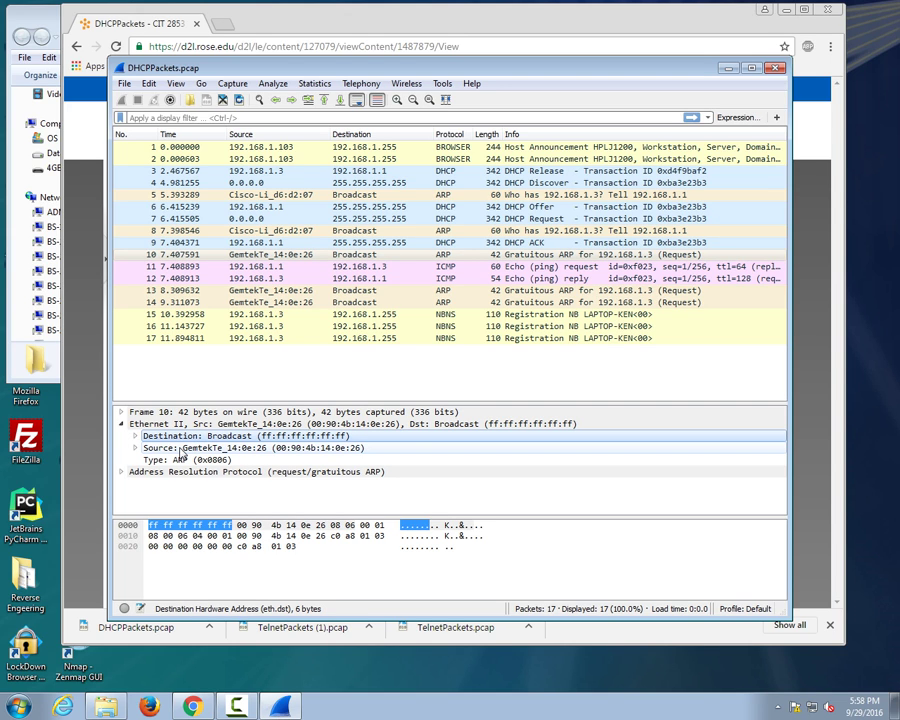
left_click(181, 448)
key("Up")
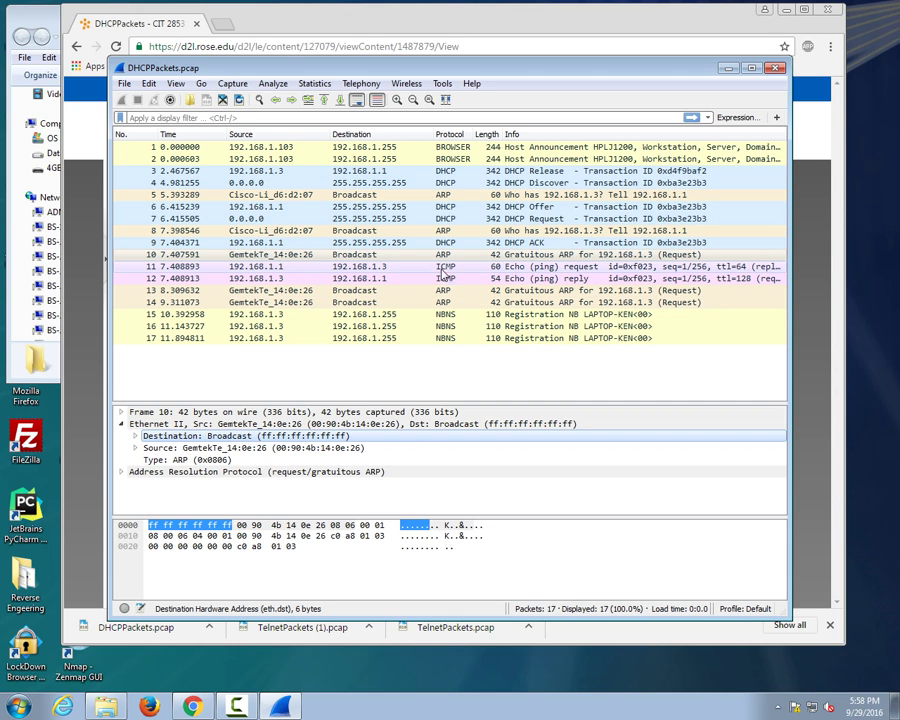
left_click(248, 452)
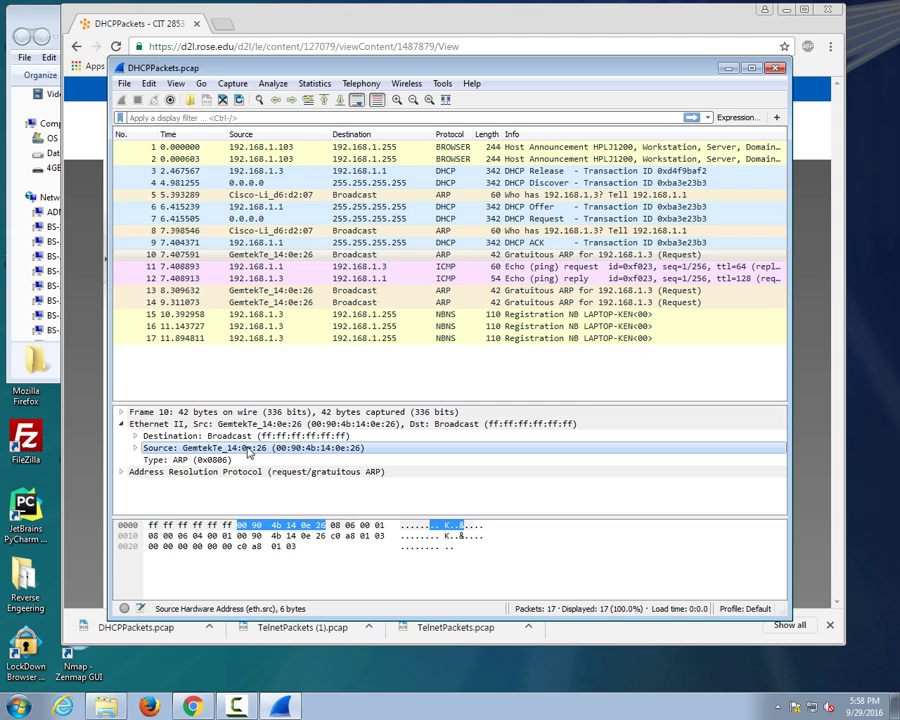
key("Up")
key("Down")
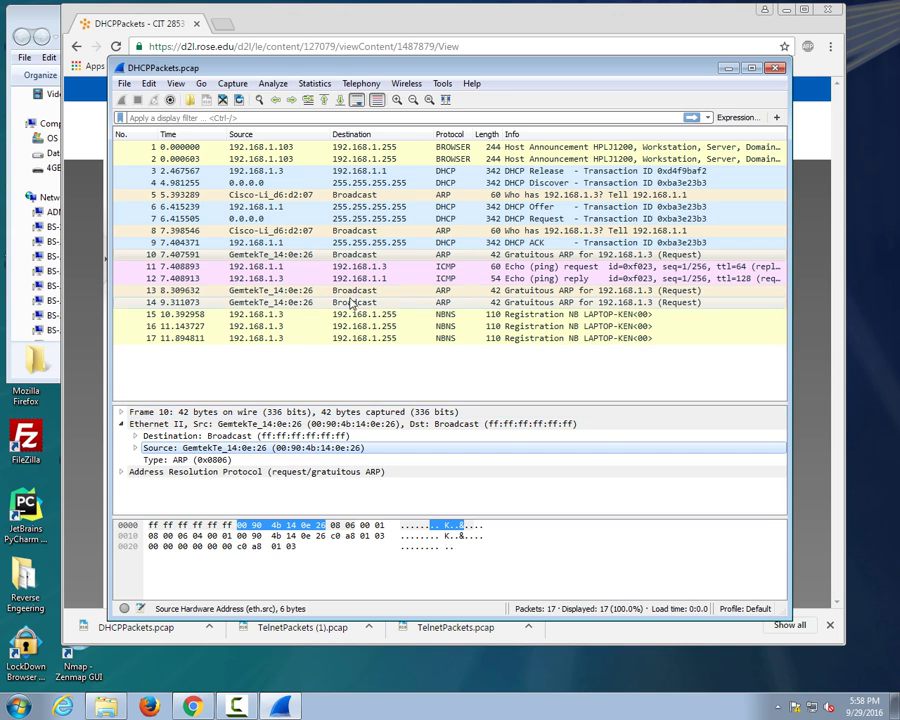
- Inspect the Ethernet destination and source addresses of NBNS registration packet 15, and close the DHCP capture
left_click(382, 315)
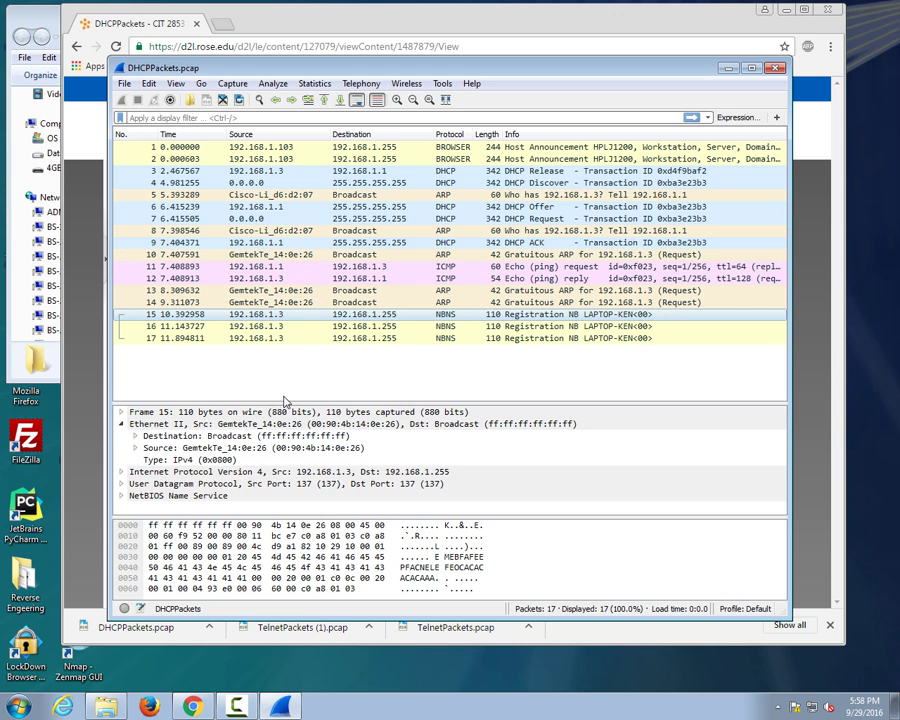
left_click(207, 449)
key("Up")
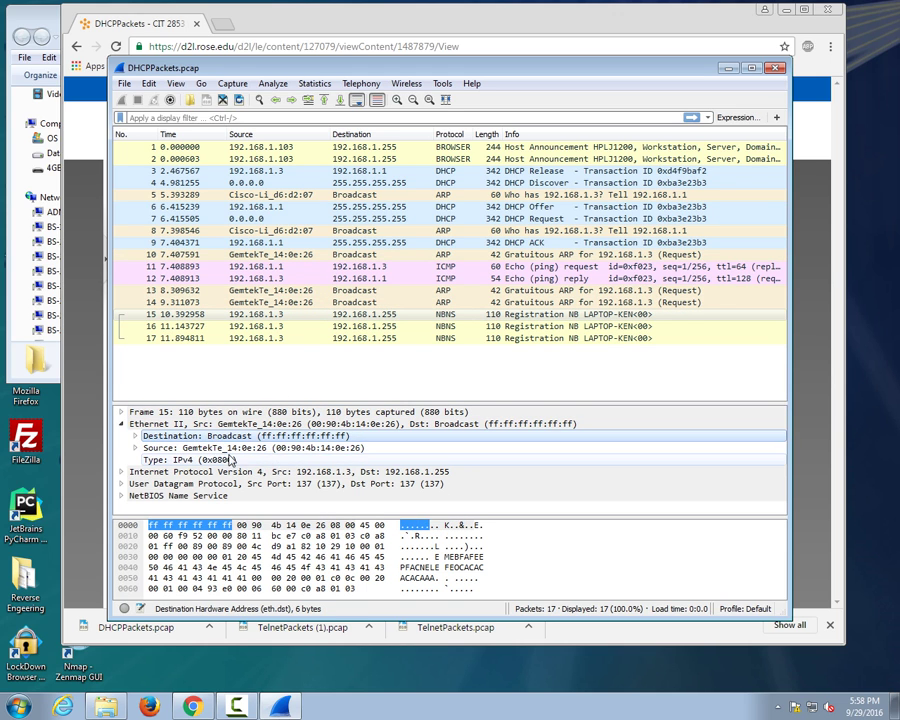
left_click(240, 448)
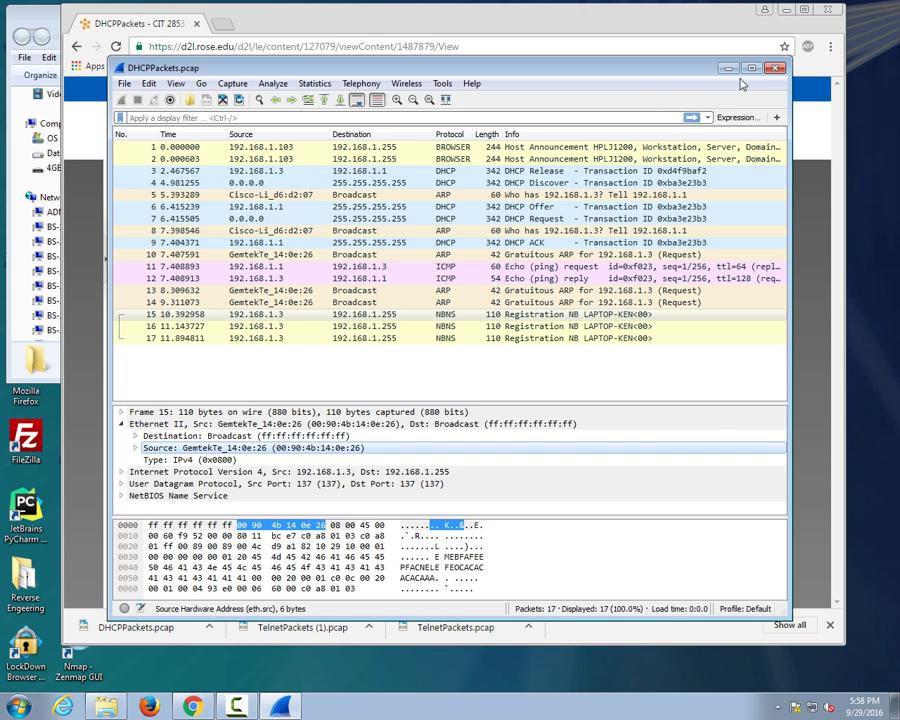
left_click(775, 67)
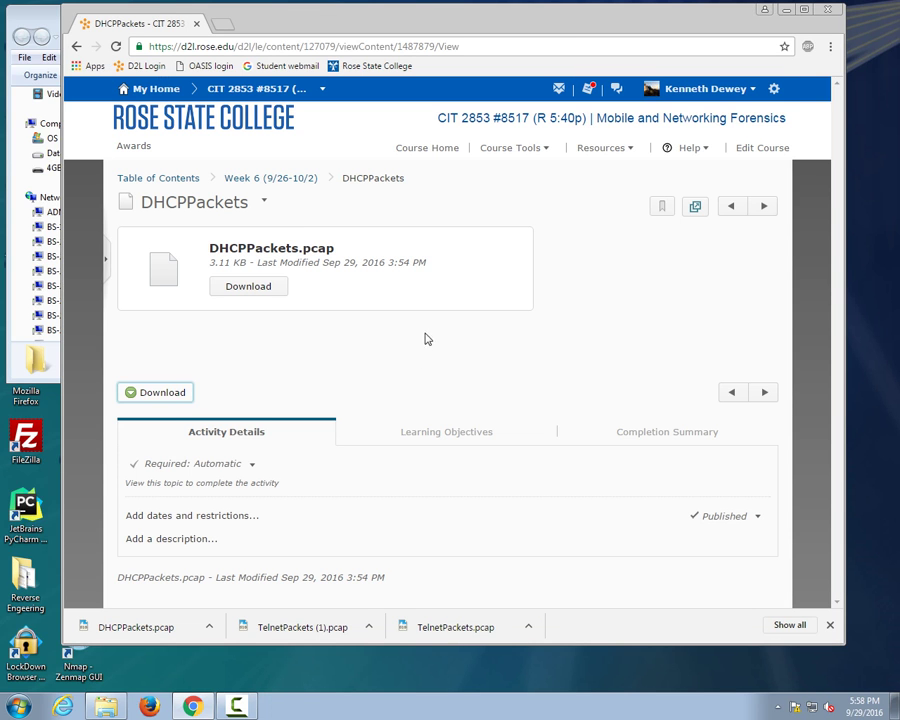
- Download FTPPackets.pcap from the Week 6 module and open it in Wireshark to look through its packet list
left_click(270, 178)
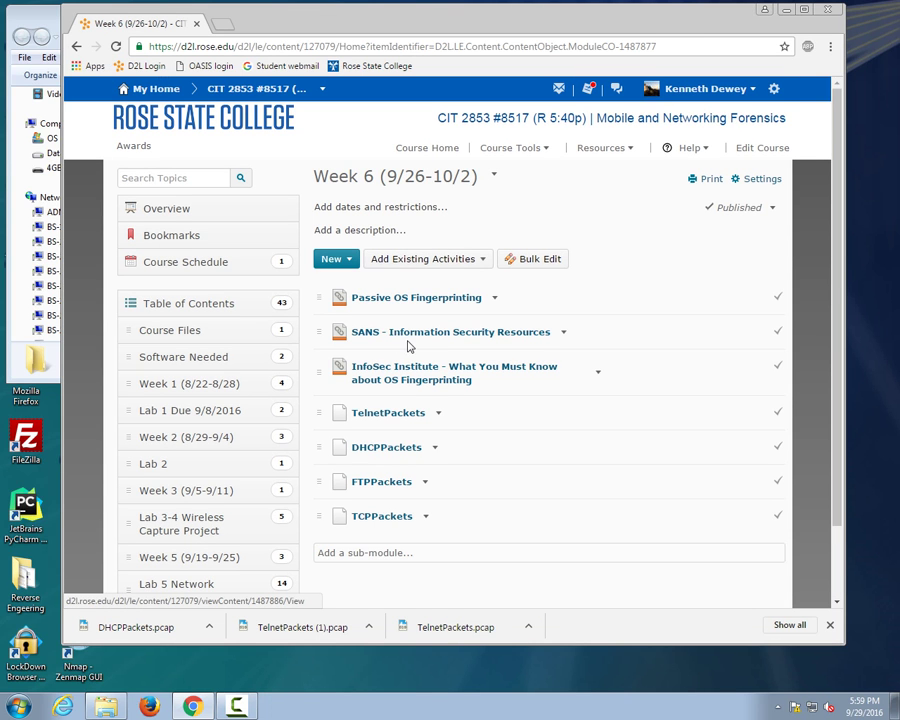
left_click(382, 484)
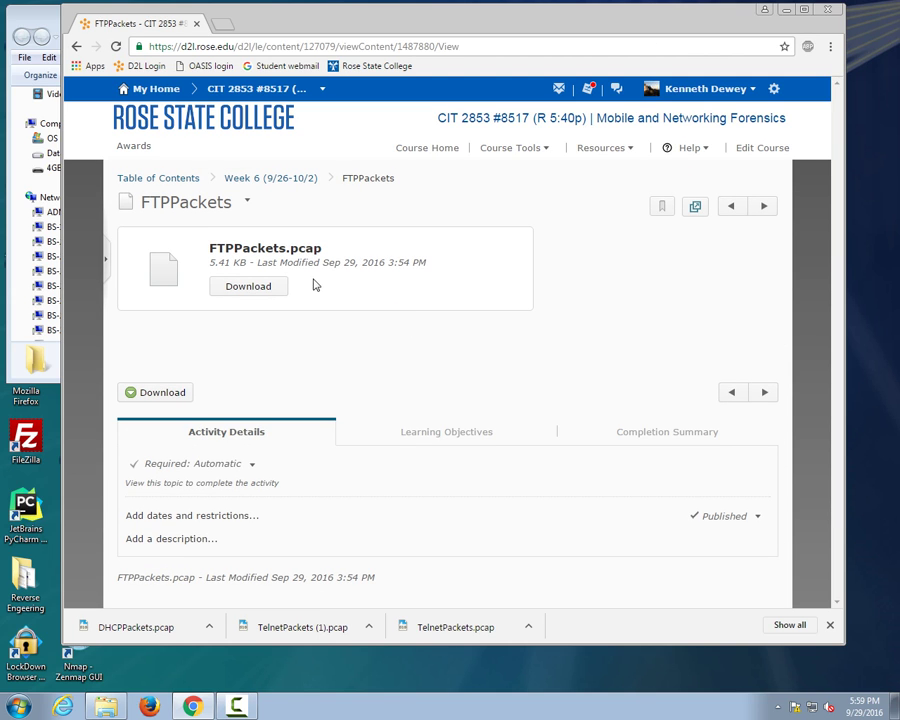
left_click(161, 396)
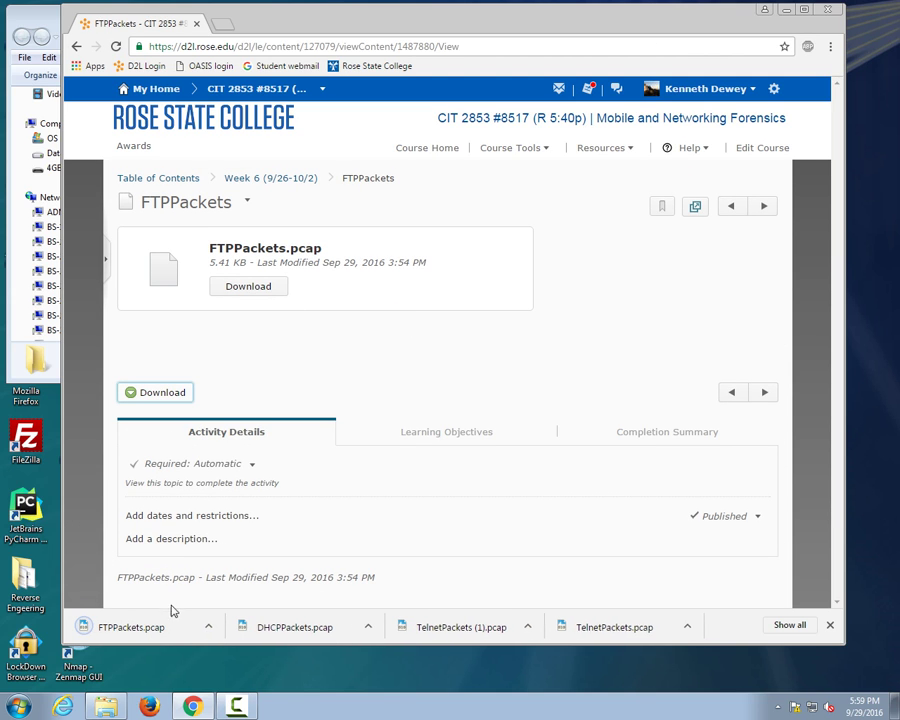
left_click(150, 630)
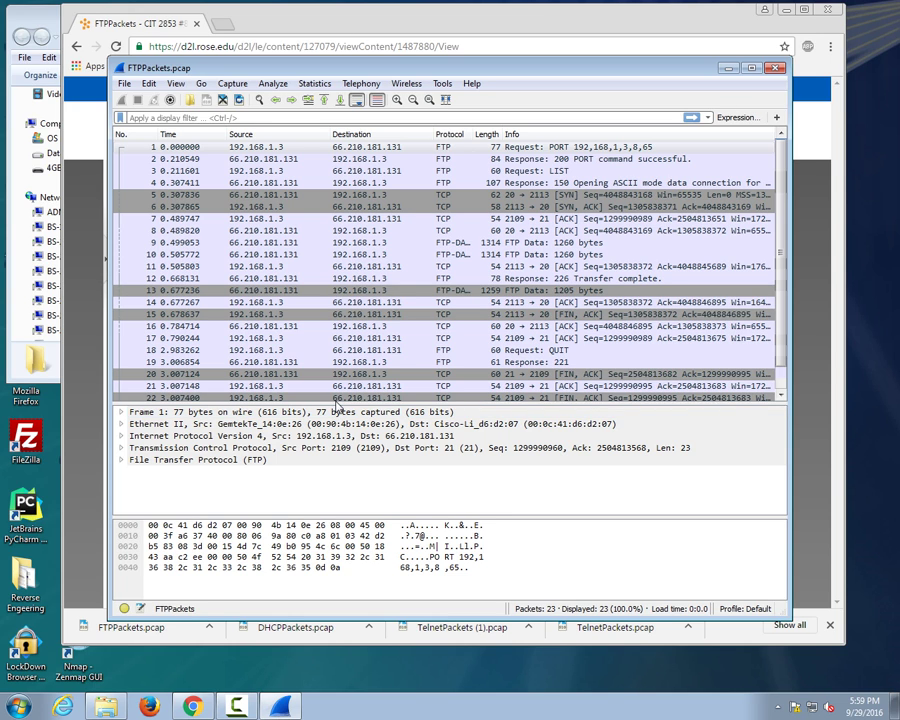
scroll(263, 318, "down", 1)
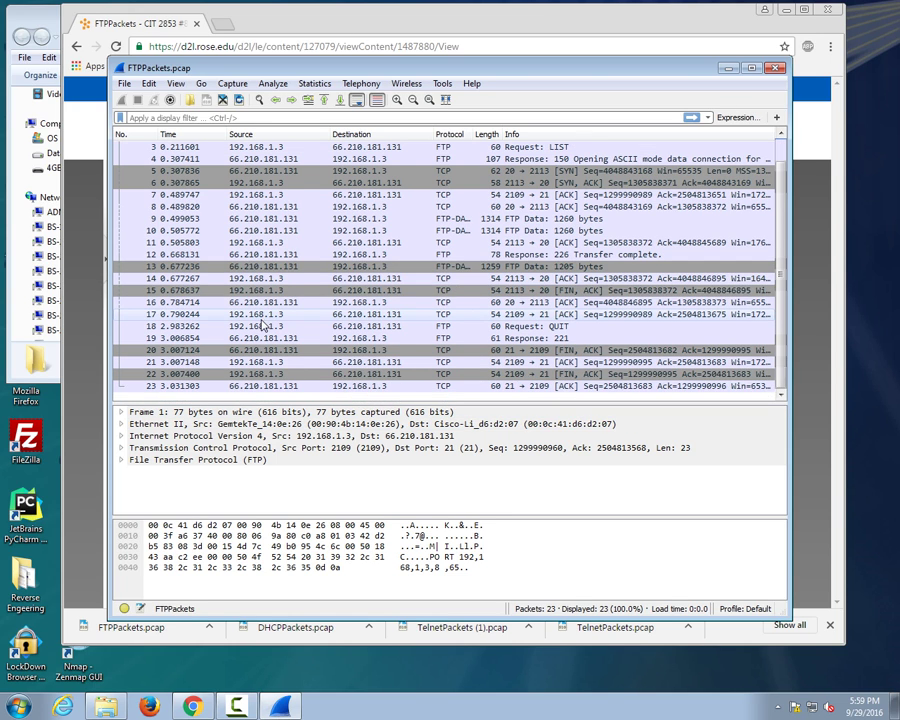
- Inspect the FTP data packets 9 and 10 in the FTP capture, and close the capture
scroll(263, 325, "up", 1)
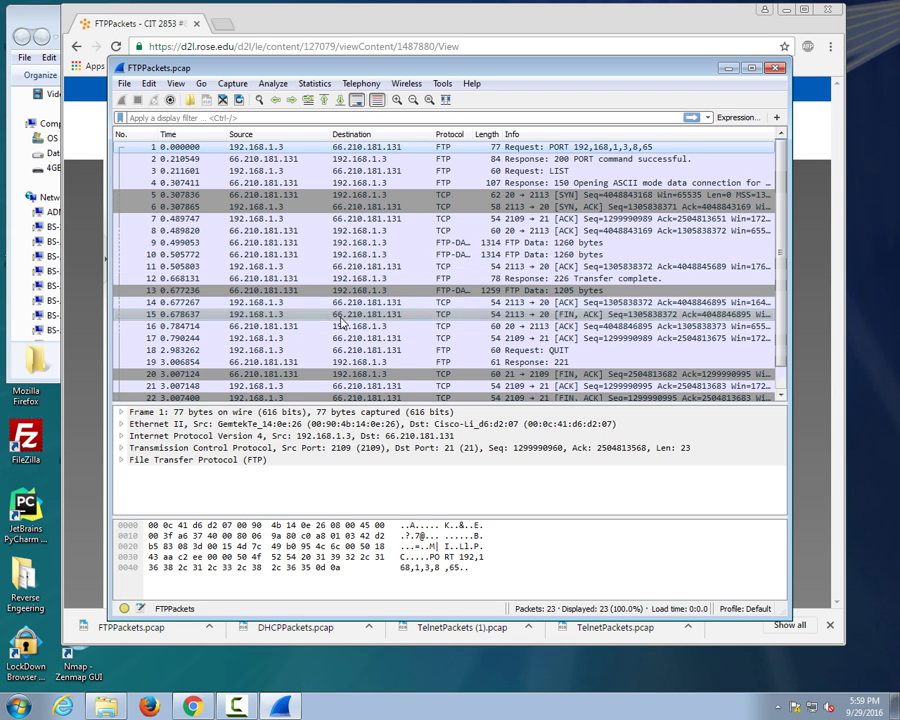
left_click(389, 243)
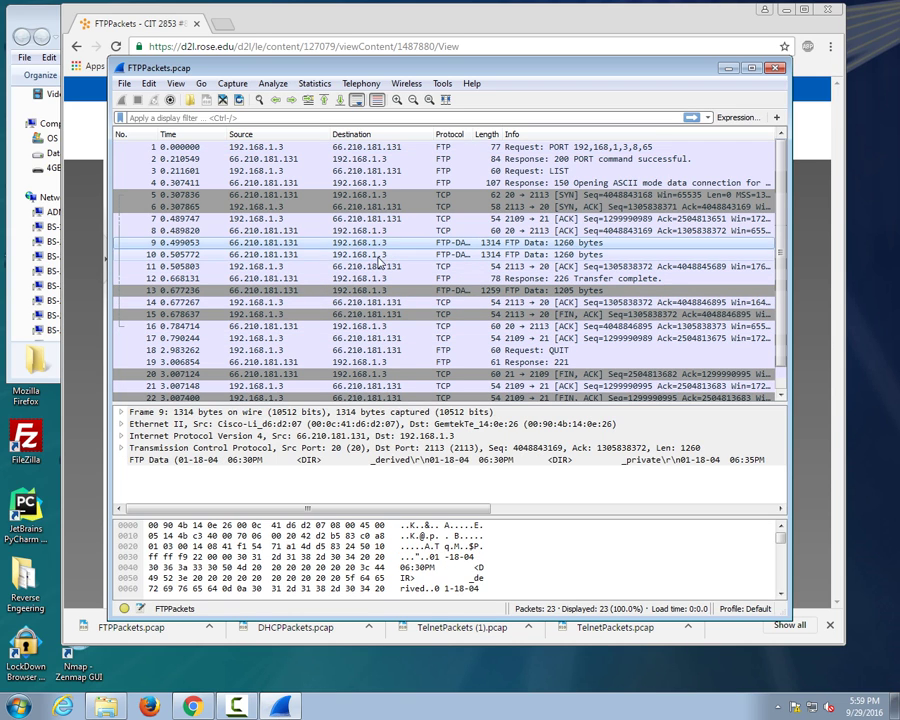
left_click(391, 254)
left_click(393, 245)
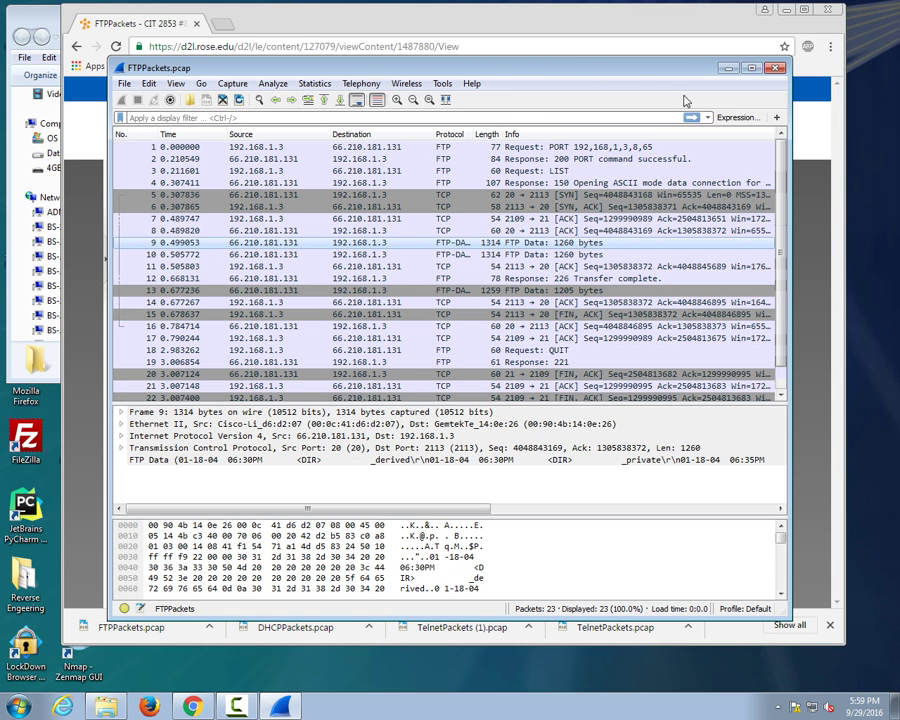
left_click(550, 50)
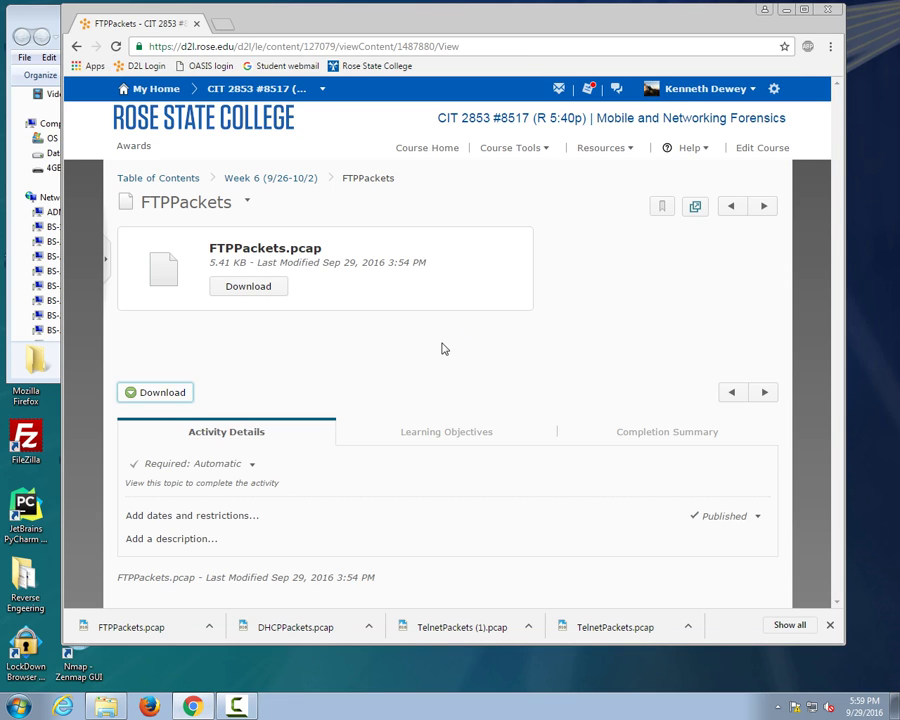
- Download TCPPackets.pcap from the Week 6 module and open it in Wireshark
left_click(279, 180)
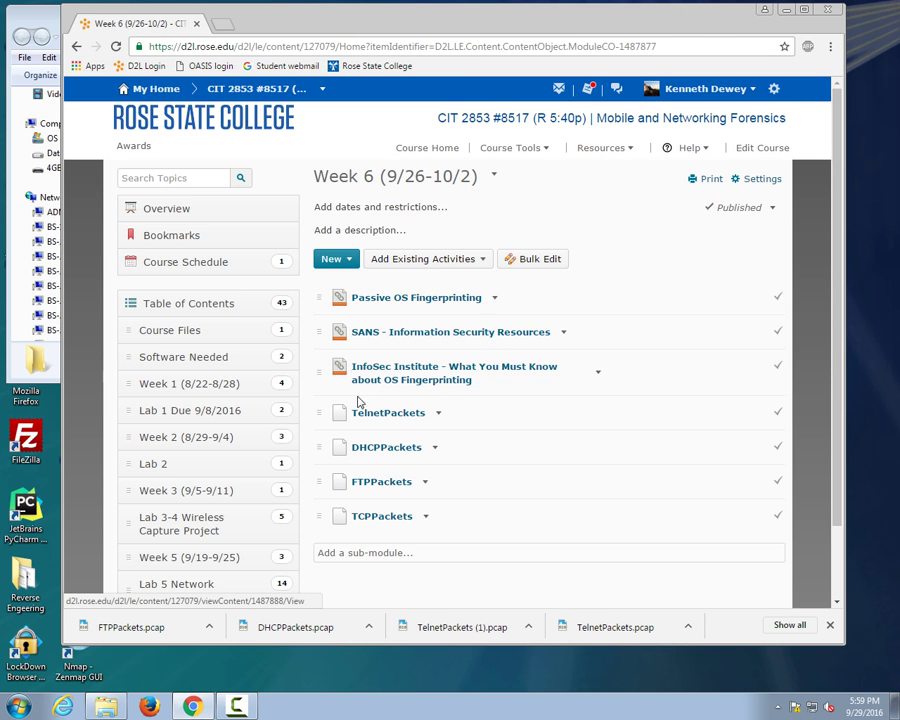
left_click(368, 521)
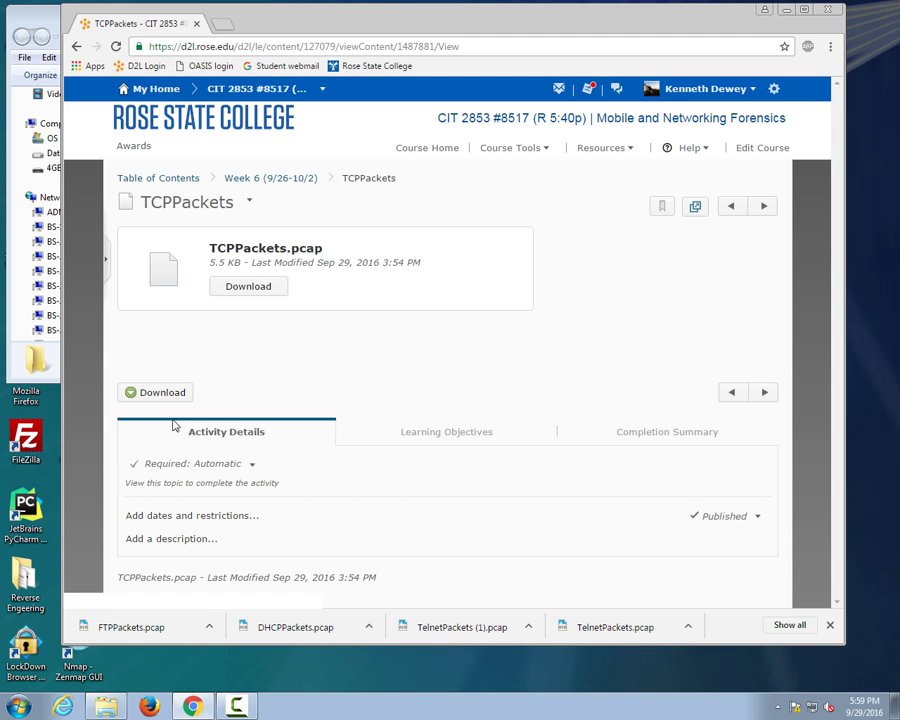
left_click(158, 396)
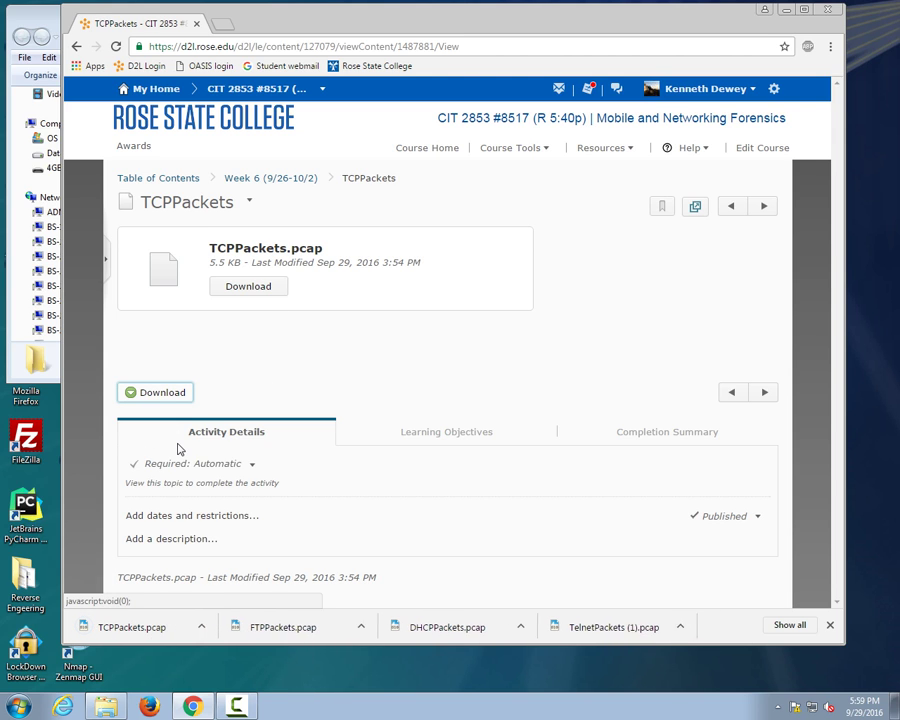
left_click(138, 632)
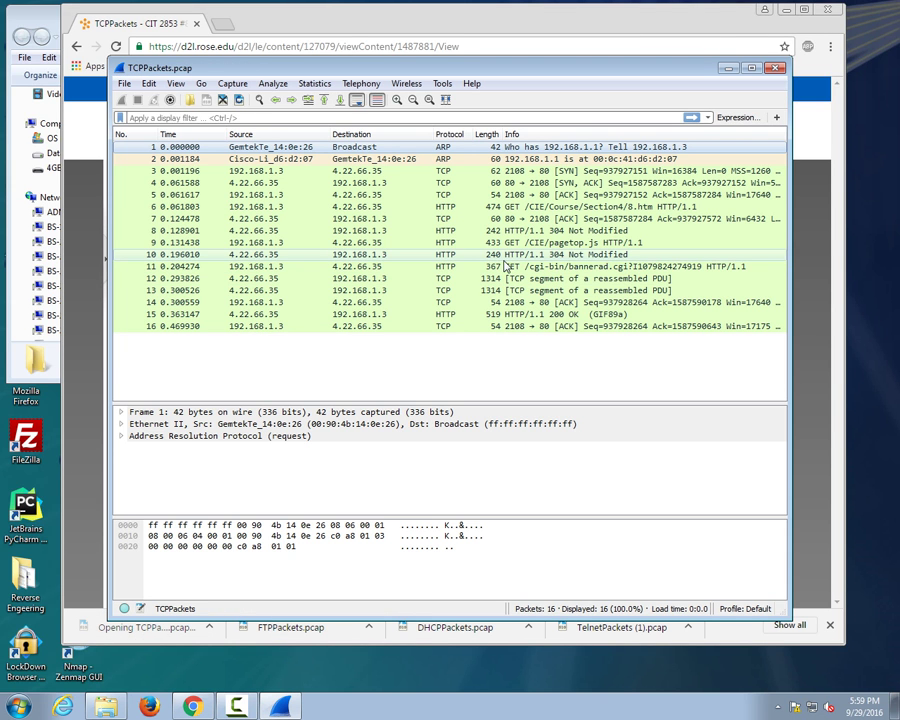
- Step through the TCP capture from SYN packet 3 past the HTTP requests and back to the handshake packets
left_click(598, 172)
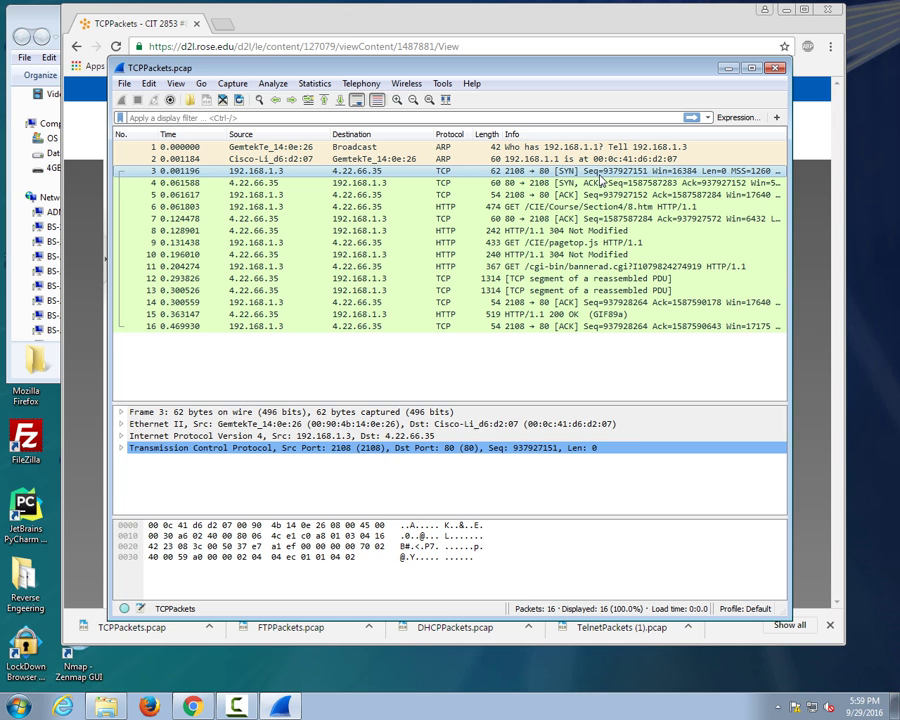
key("Down")
key("Down")
key("Down")
key("Down")
key("Down")
key("Down")
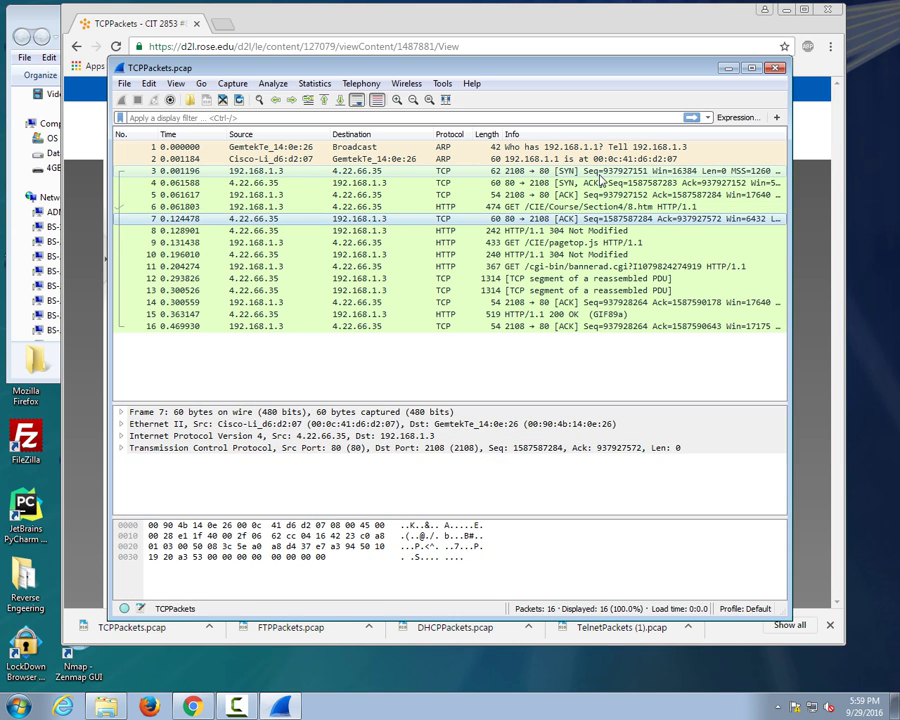
key("Down")
key("Down")
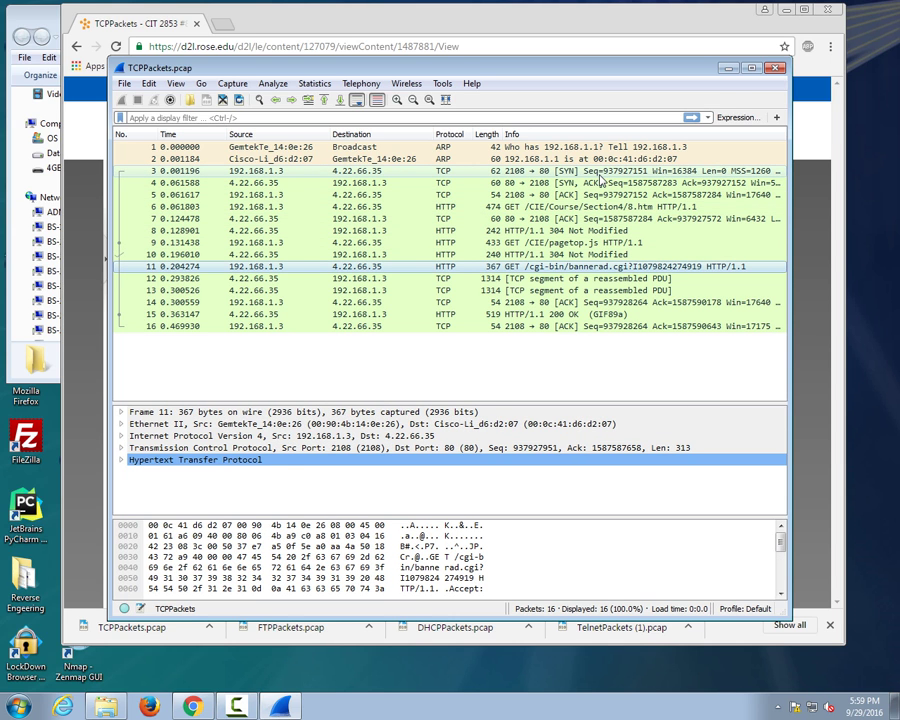
key("Down")
key("Up")
key("Up")
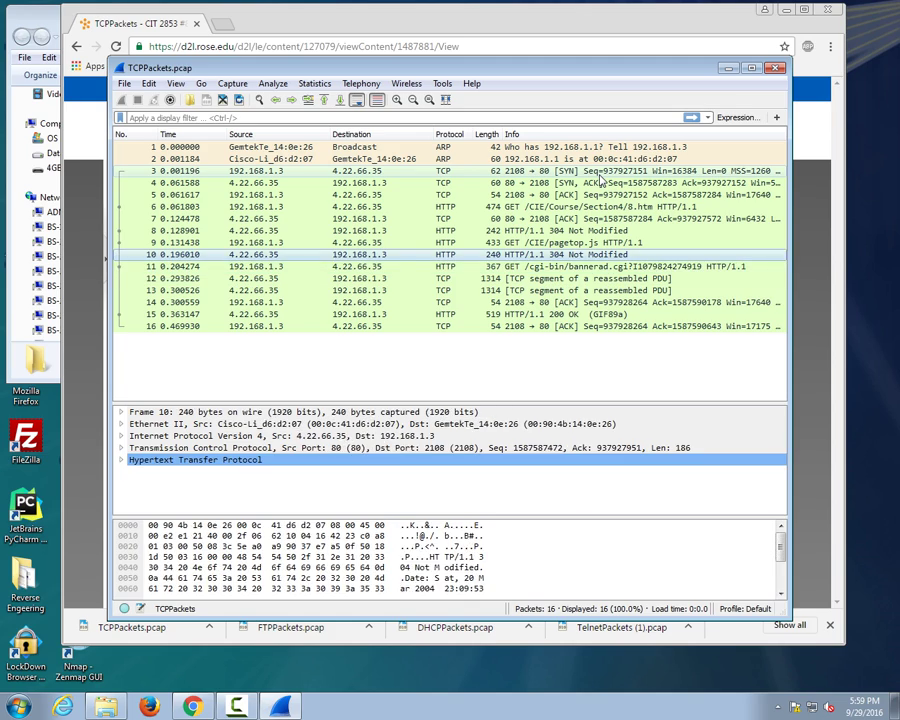
key("Up")
key("Up")
key("Up")
key("Up")
key("Up")
key("Up")
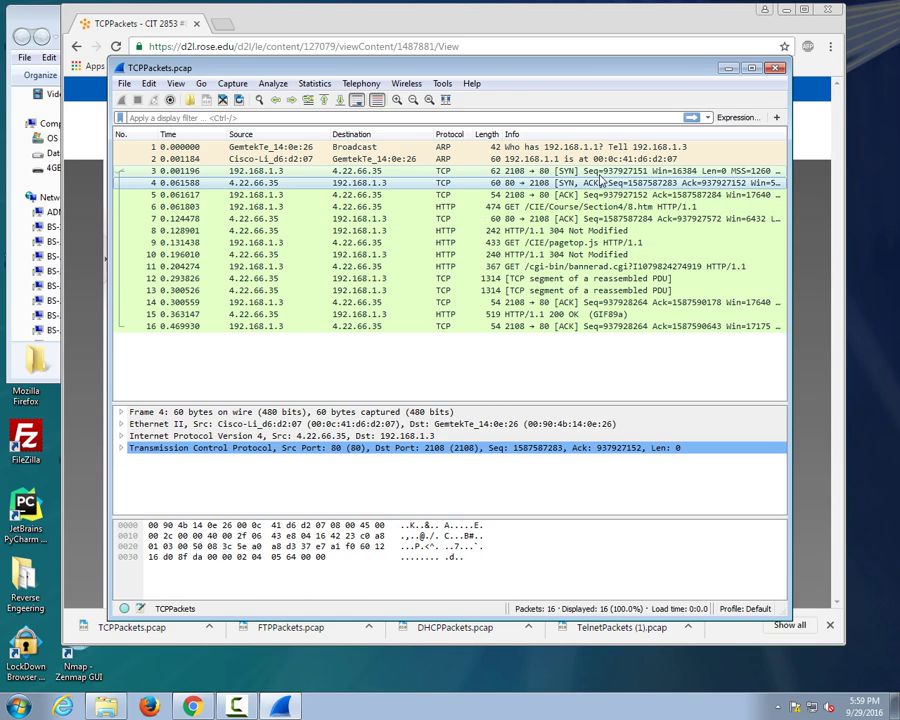
- Move the TCP capture window aside and return the browser to the Week 6 module page
left_click_drag(479, 75, 576, 417)
left_click(270, 178)
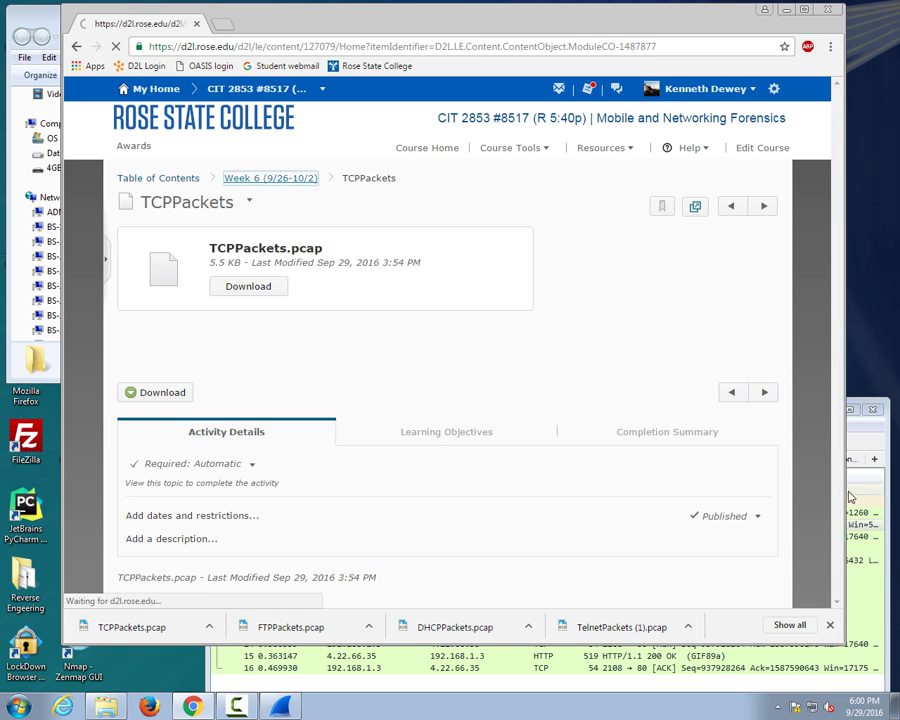
key("alt+Tab")
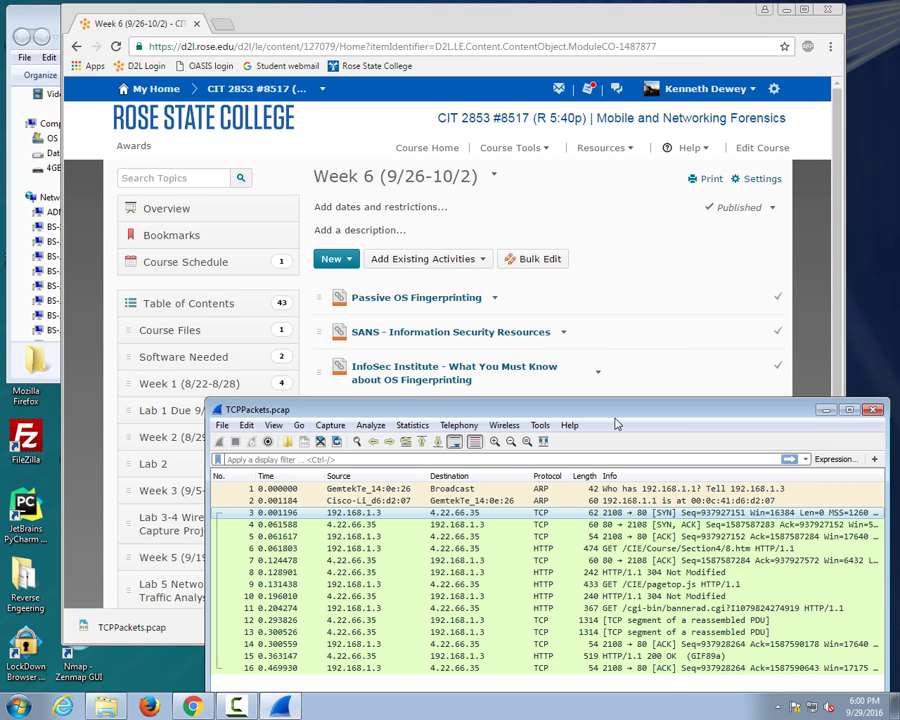
- Examine the ARP broadcast request in packet 1 of the TCP capture, and close the capture
left_click_drag(615, 418, 545, 212)
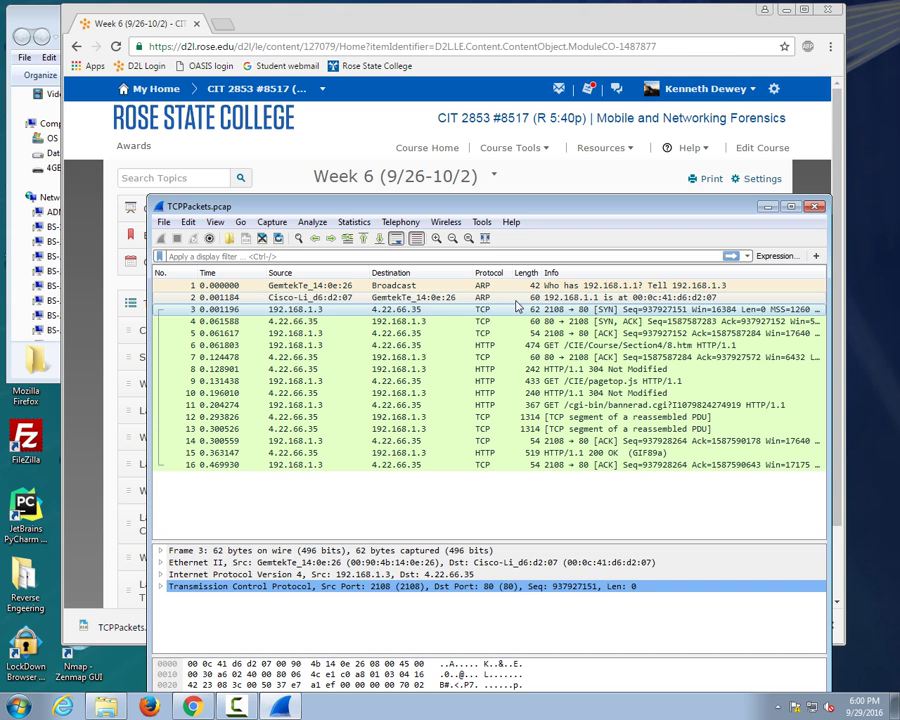
key("Up")
key("Up")
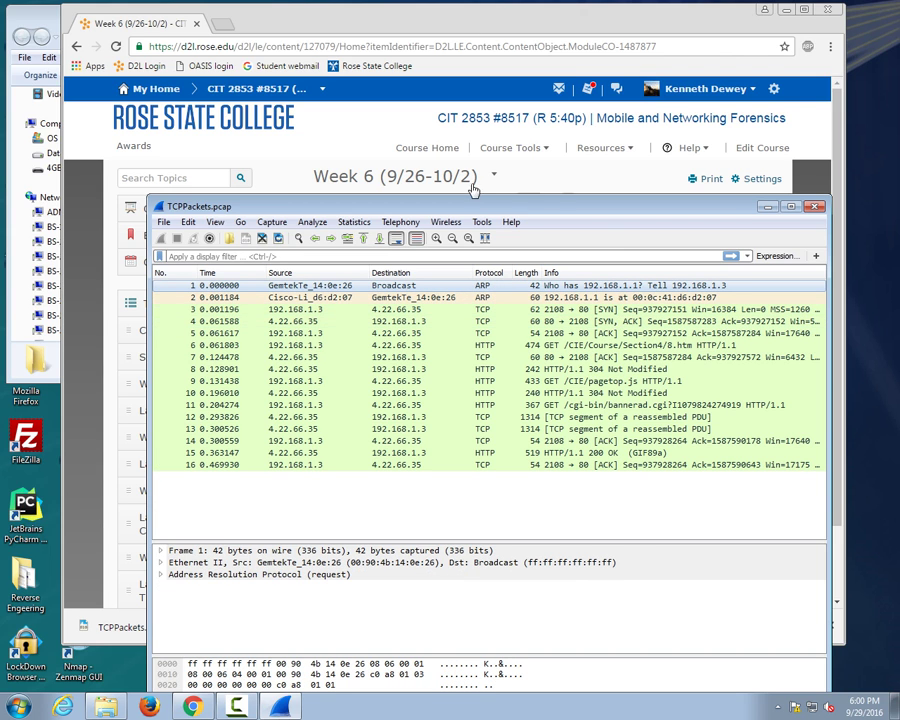
left_click_drag(504, 208, 446, 157)
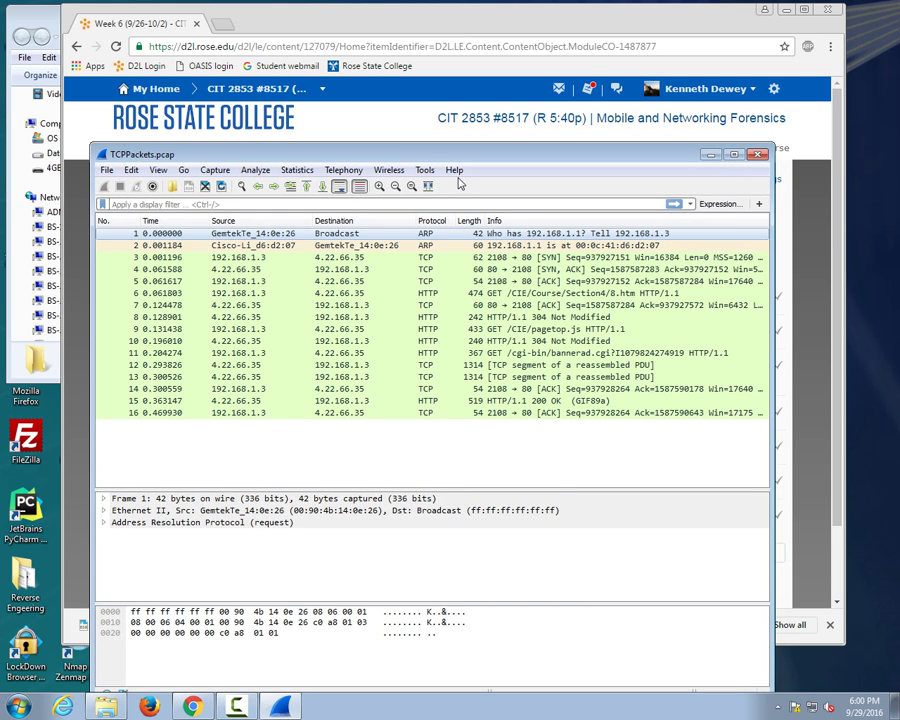
left_click(758, 156)
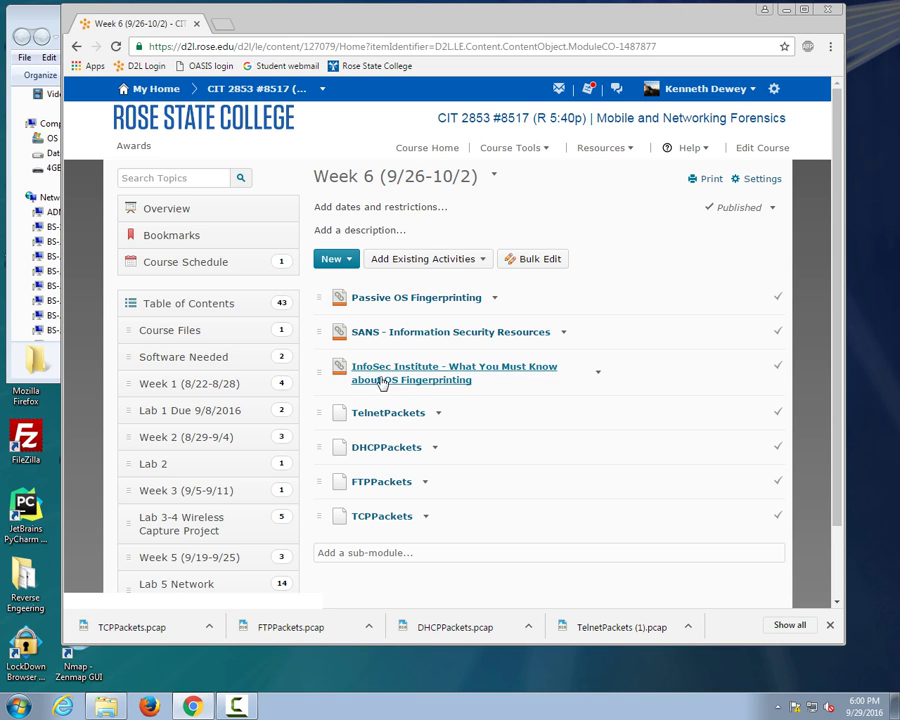
- Open the Lab 5 Network Traffic Analysis module and collapse its IEEE 802.3 2015 Standard section
scroll(474, 371, "down", 1)
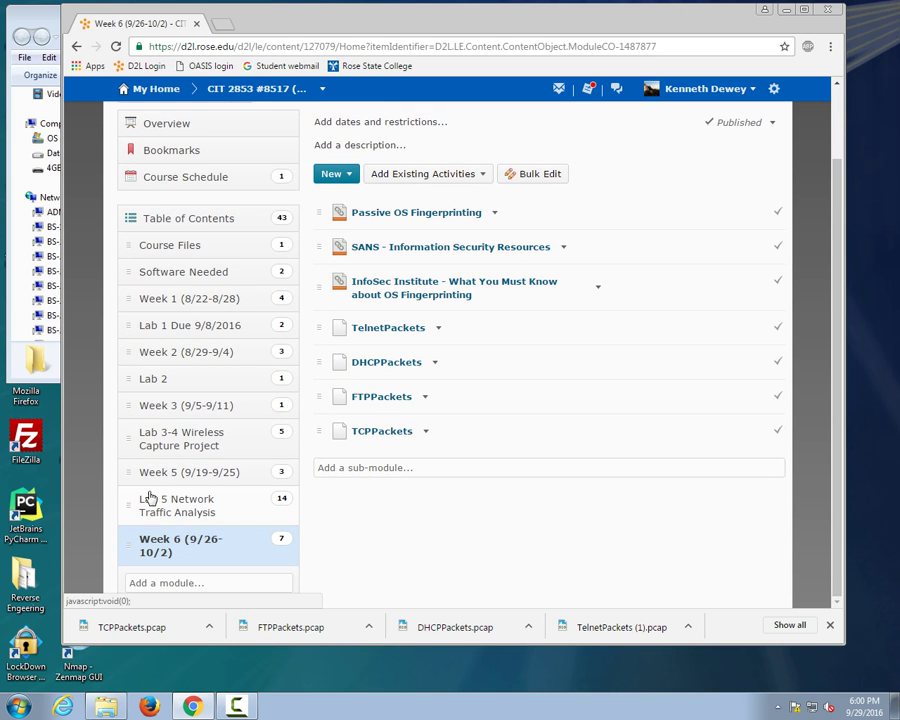
left_click(200, 507)
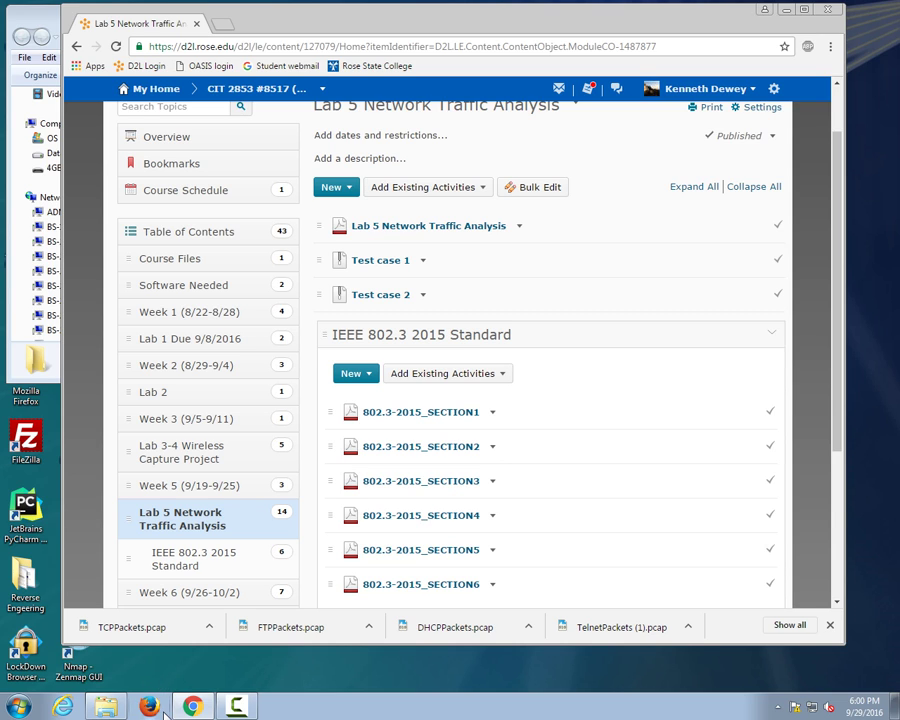
mouse_move(107, 706)
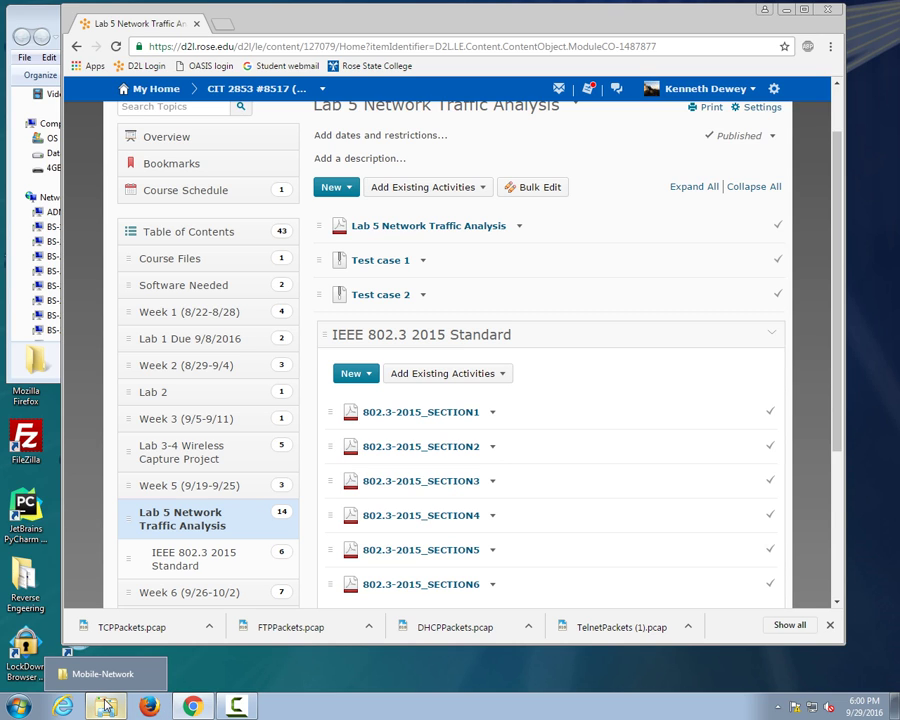
left_click(776, 335)
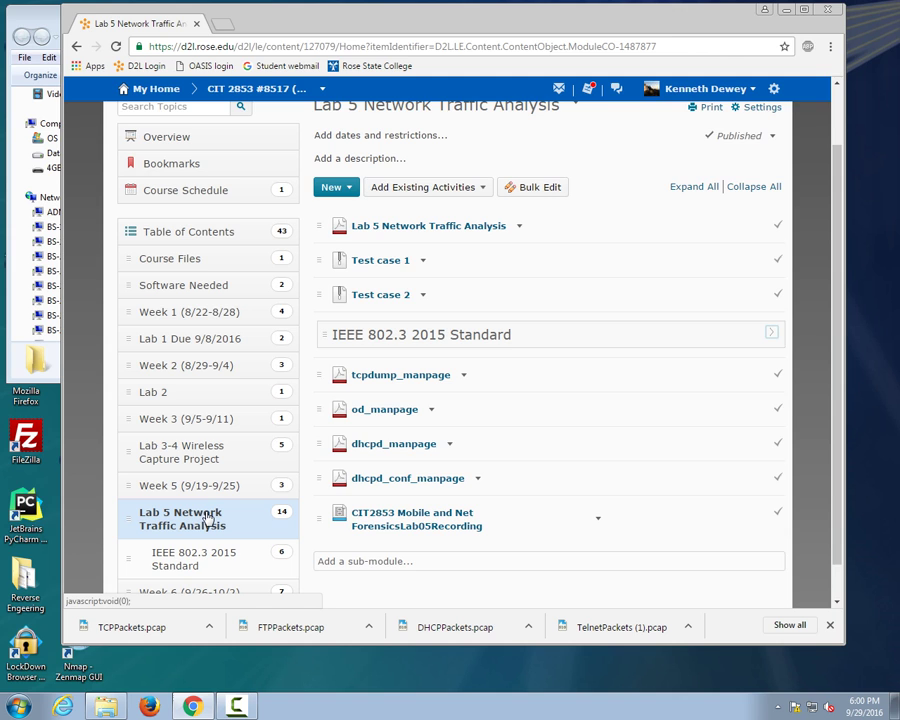
- Dismiss the browser's downloads bar and review the Lab 5 test cases, manpages and lab recording entries
scroll(595, 440, "up", 1)
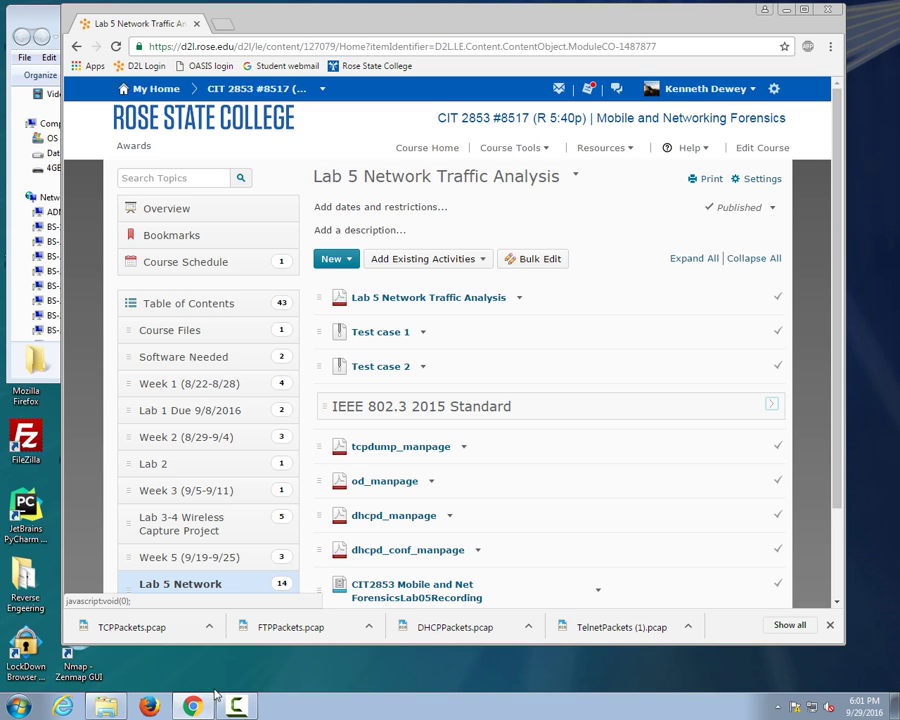
left_click(831, 626)
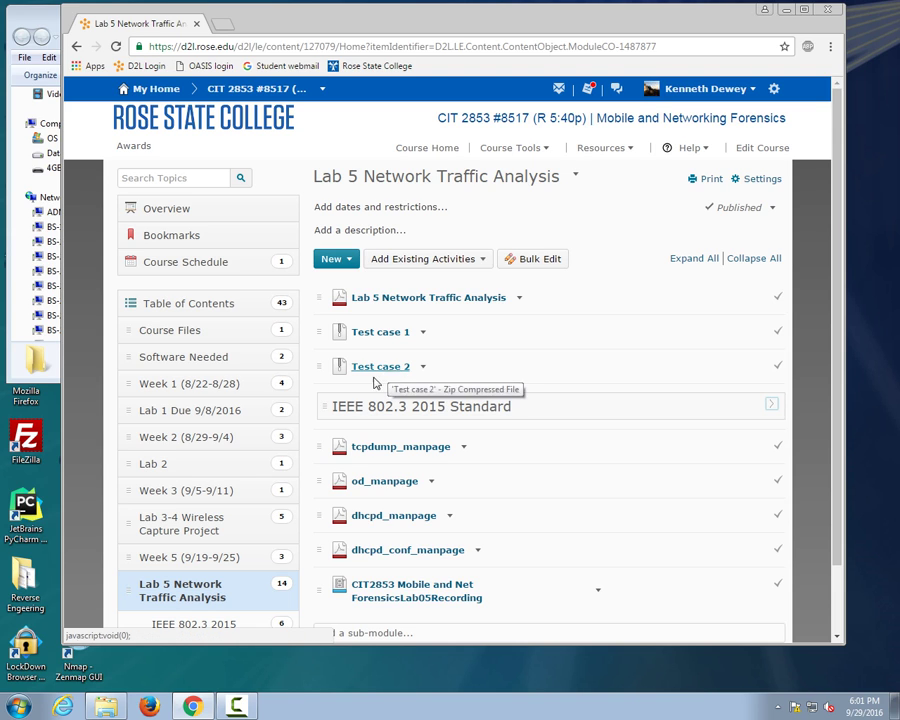
scroll(565, 496, "down", 2)
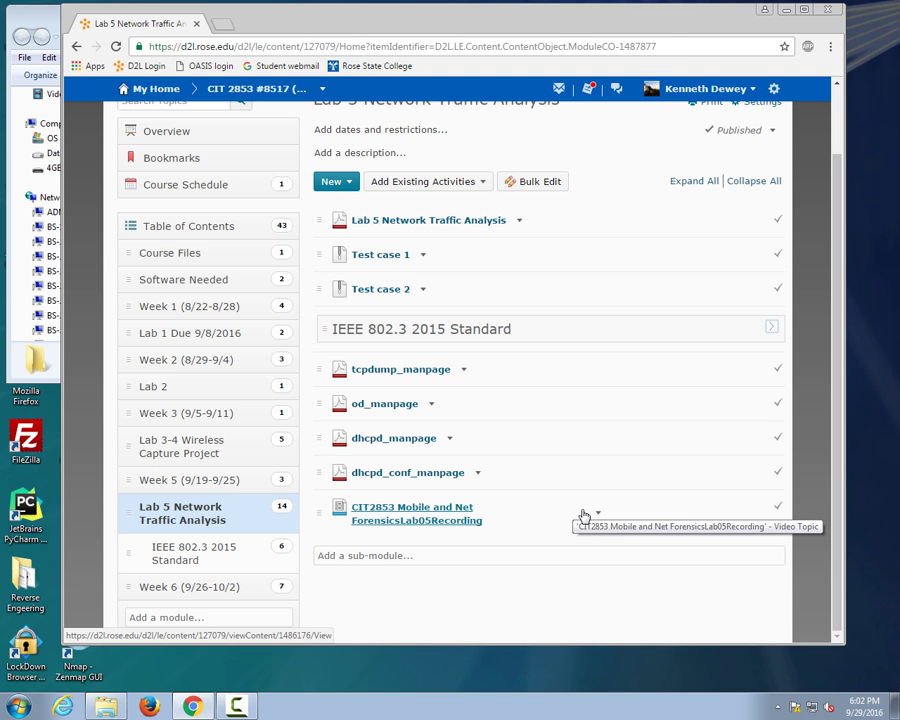
left_click(236, 707)
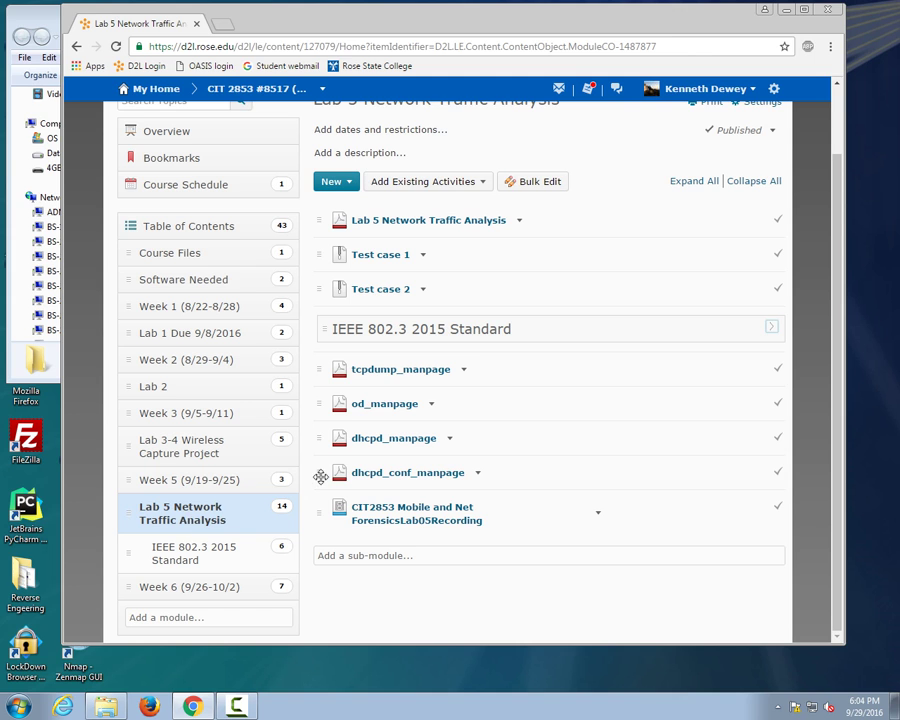
- Open the course's quiz management list and check the Lab 5 - Network Traffic Analysis (Protocols) quiz deadline
scroll(402, 322, "up", 2)
left_click(510, 150)
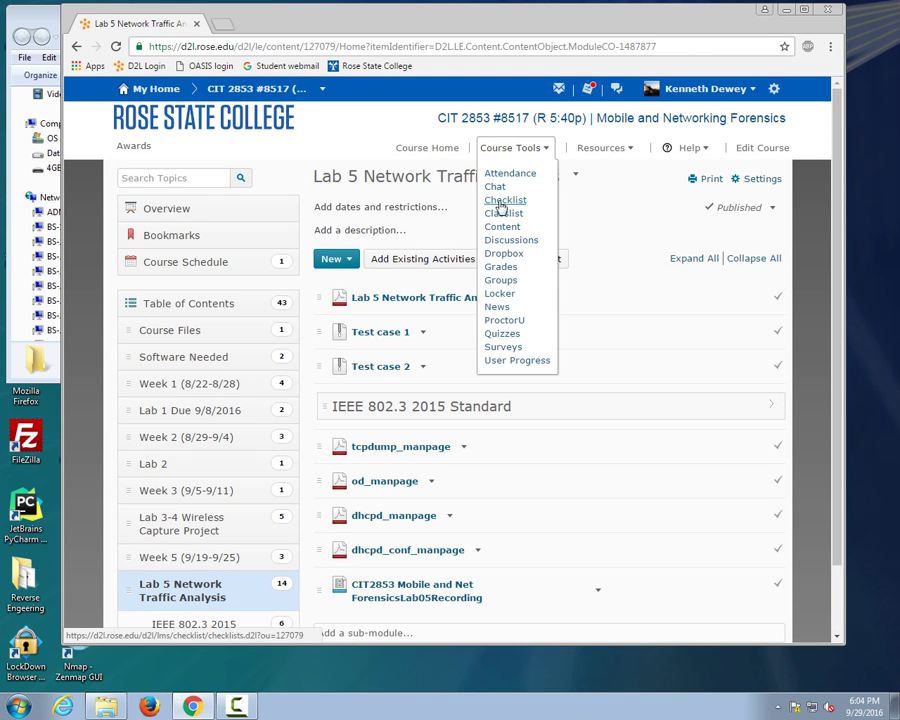
left_click(504, 336)
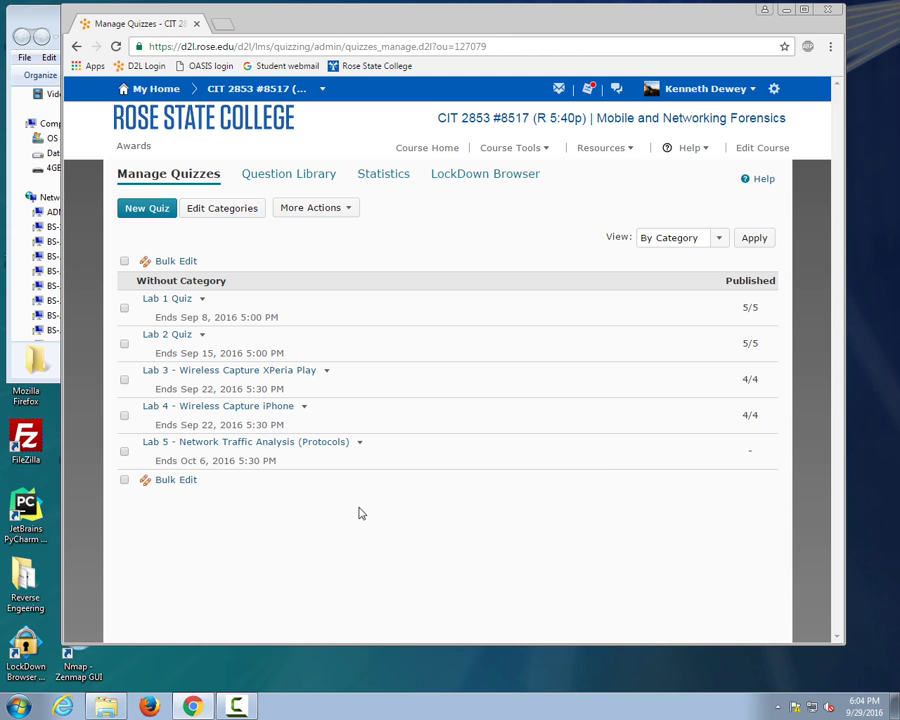
left_click(245, 707)
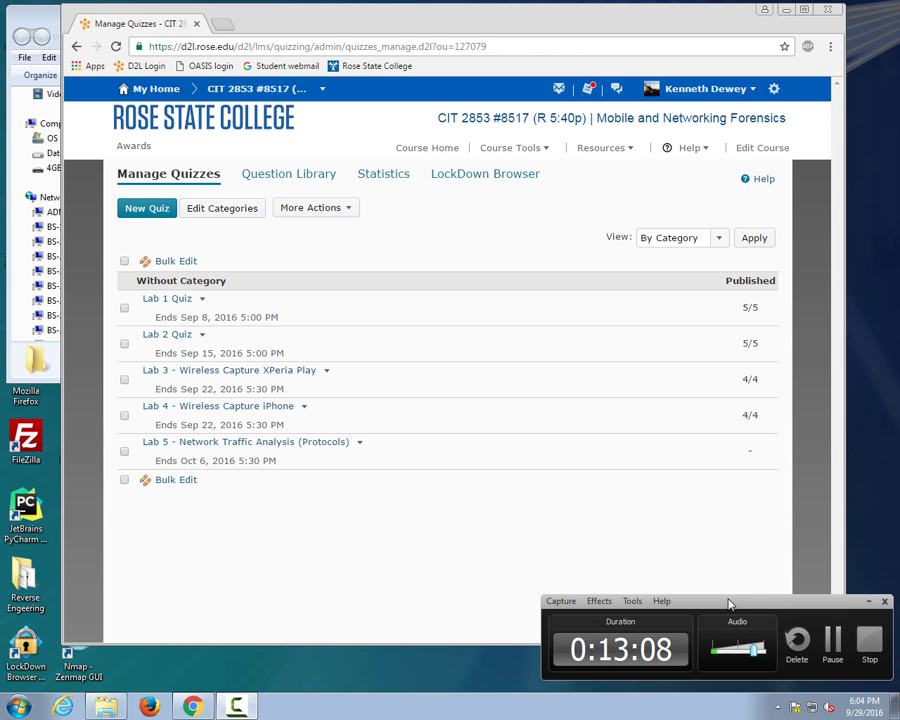
left_click_drag(726, 598, 665, 566)
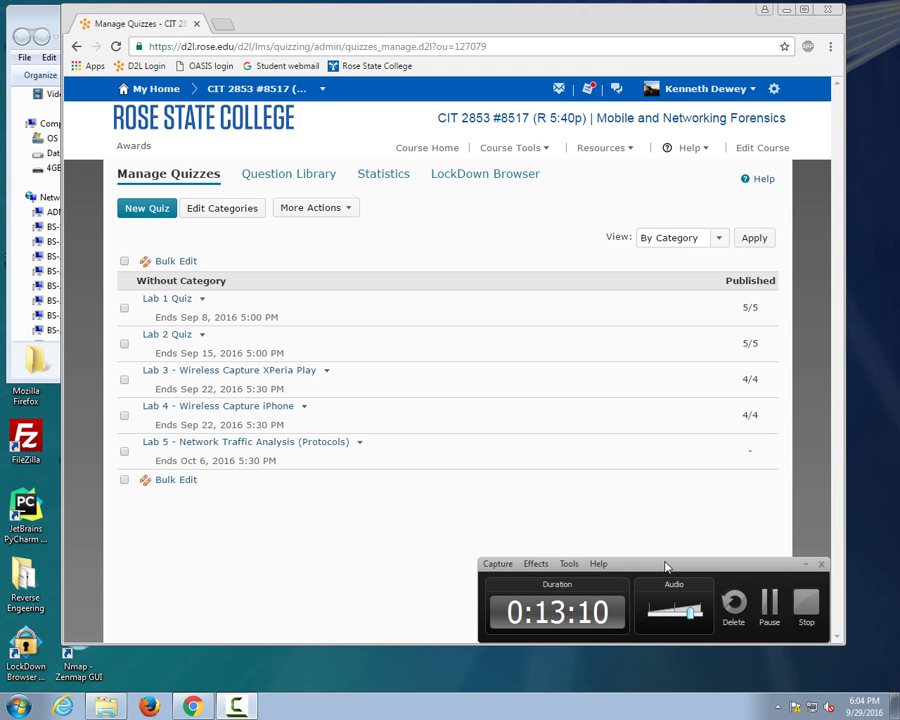